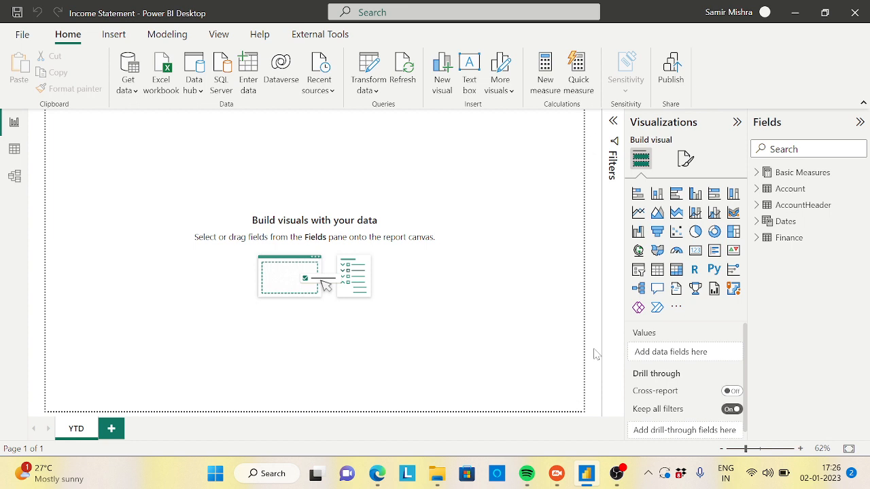
# Reset the data model diagram's layout and rearrange the Finance, AccountHeader, Account and Basic Measures tables so their relationships are clear.
pyautogui.click(25, 183)
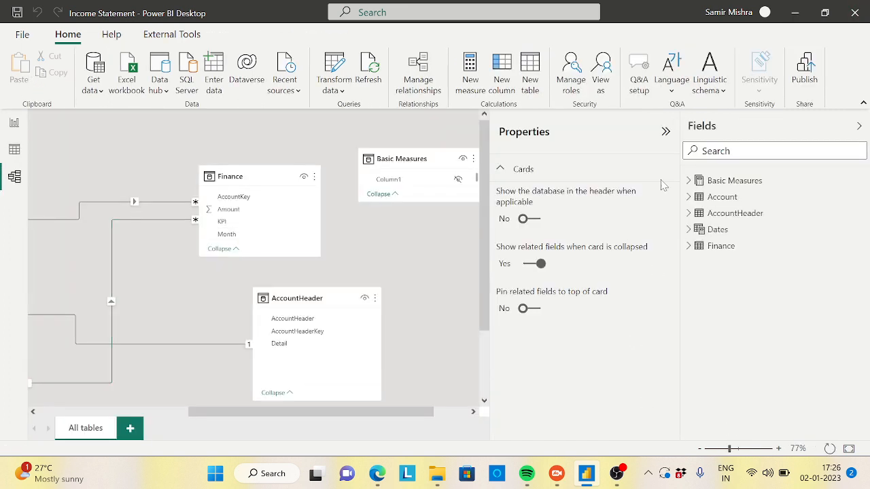
pyautogui.click(666, 133)
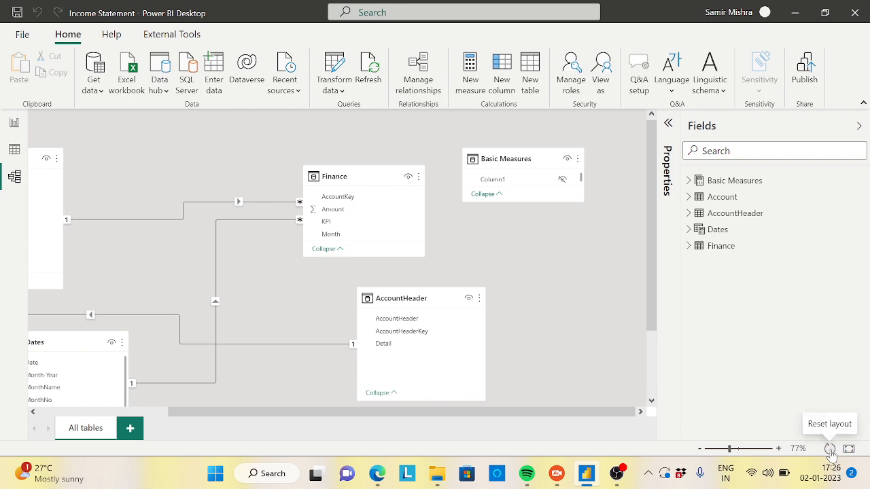
pyautogui.click(829, 449)
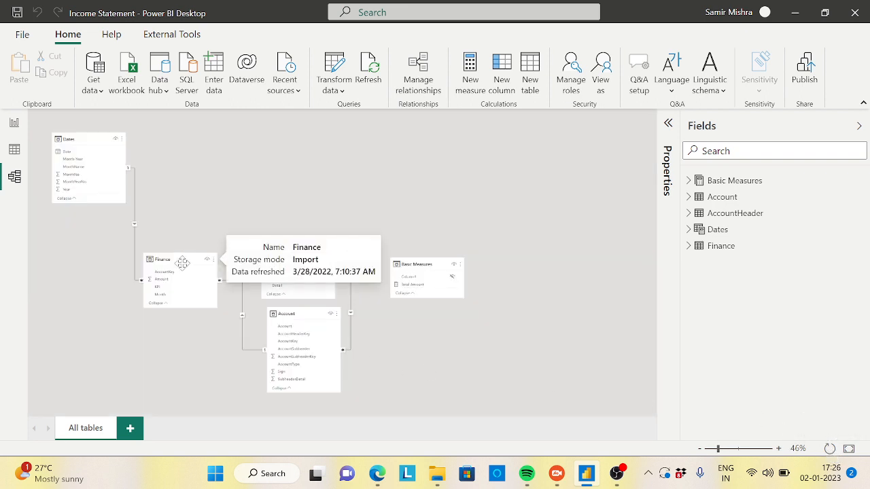
pyautogui.moveTo(171, 264); pyautogui.dragTo(137, 310)
pyautogui.moveTo(308, 264); pyautogui.dragTo(320, 153)
pyautogui.moveTo(299, 314); pyautogui.dragTo(288, 308)
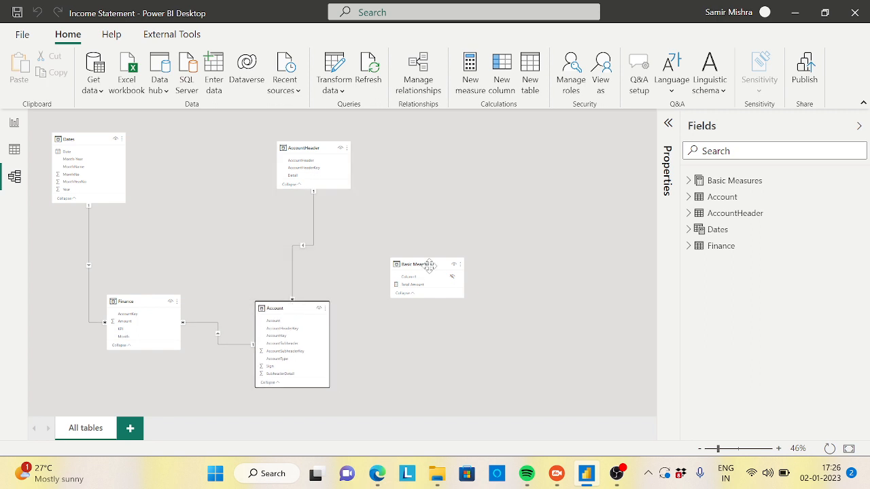
pyautogui.moveTo(431, 266); pyautogui.dragTo(512, 266)
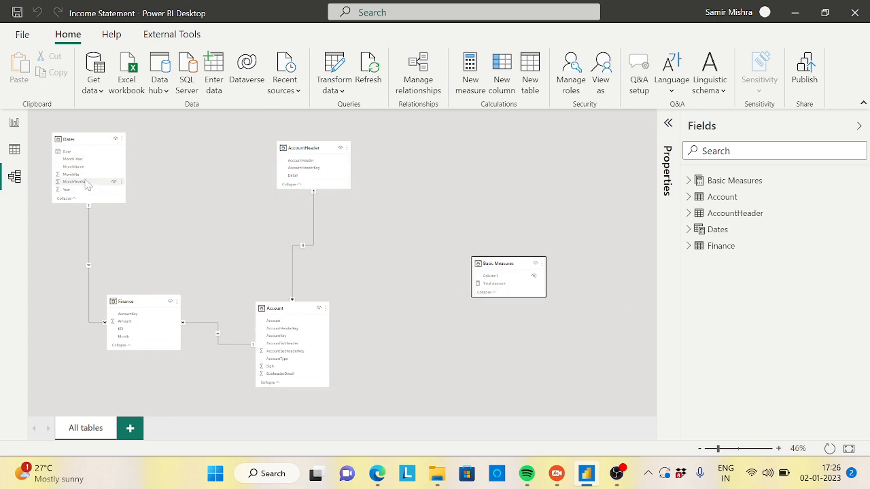
# Examine the relationships between the Dates, Finance, Account and AccountHeader tables in the data model at a larger zoom.
pyautogui.click(727, 448)
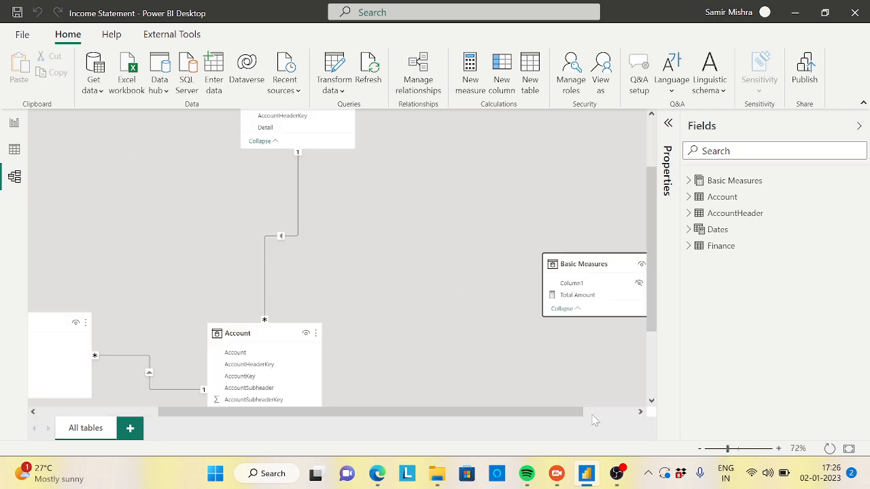
pyautogui.moveTo(384, 411); pyautogui.dragTo(265, 411)
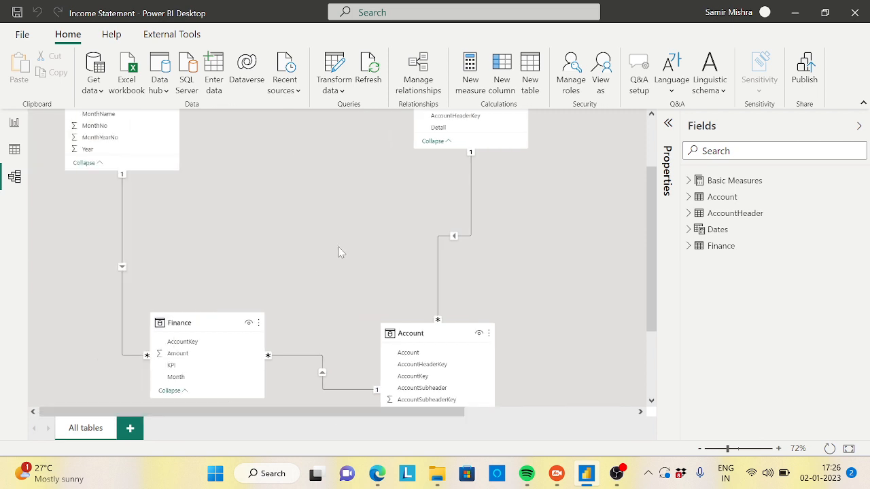
pyautogui.scroll(-2, 339, 248)
pyautogui.scroll(4, 339, 253)
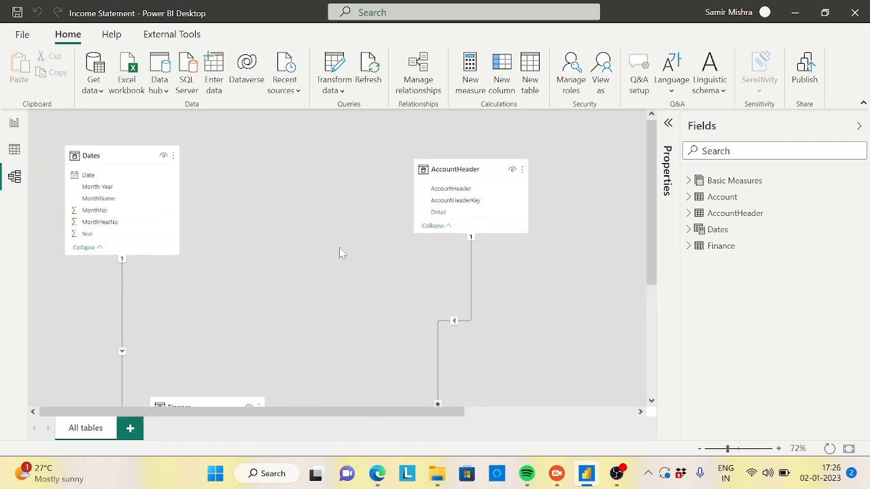
pyautogui.scroll(-4, 340, 253)
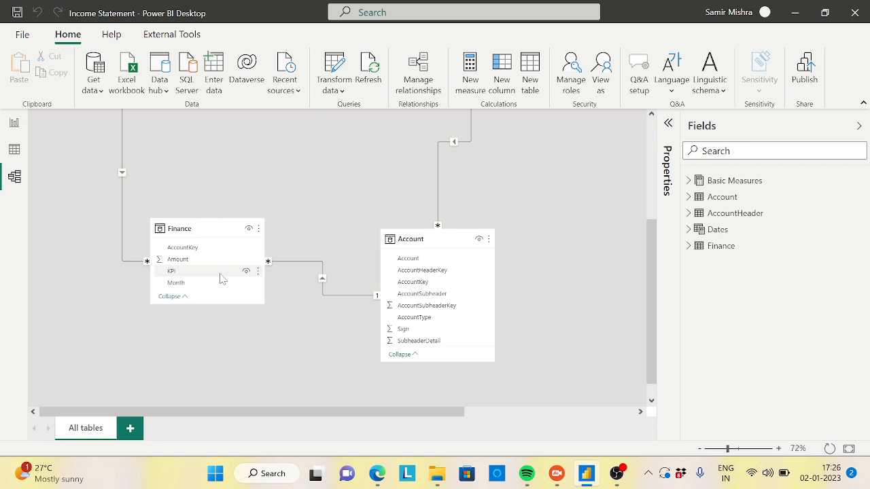
# Return to the report page and review the DAX formula of the Total Amount measure in Basic Measures.
pyautogui.click(14, 123)
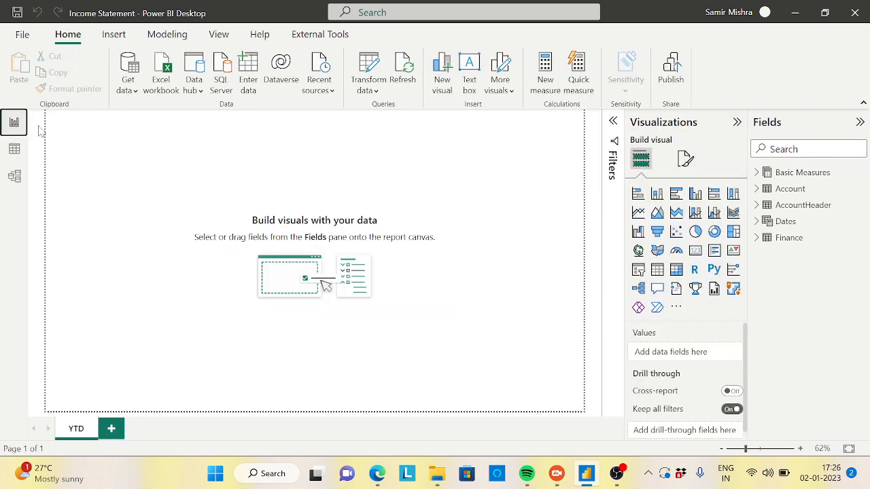
pyautogui.click(756, 173)
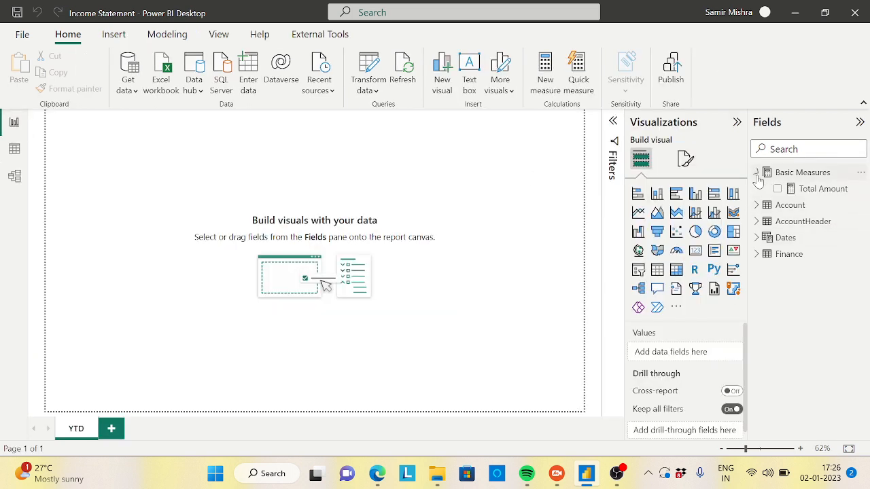
pyautogui.click(824, 189)
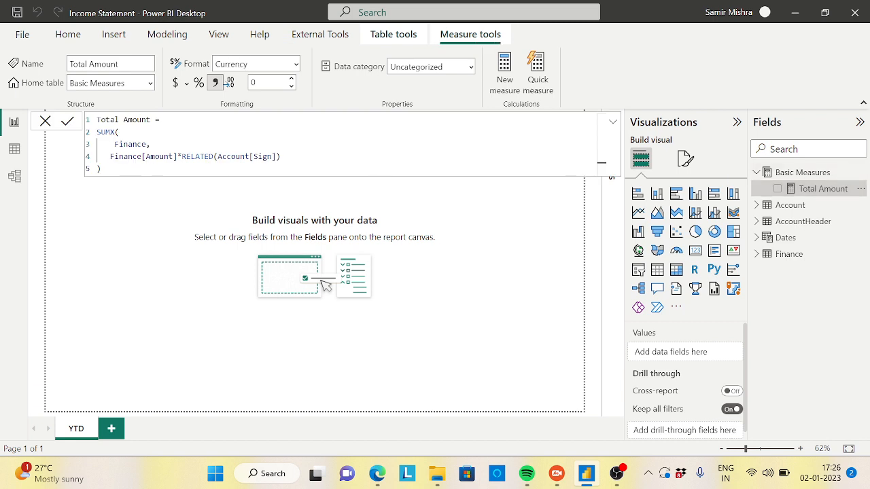
pyautogui.moveTo(107, 157); pyautogui.dragTo(169, 157)
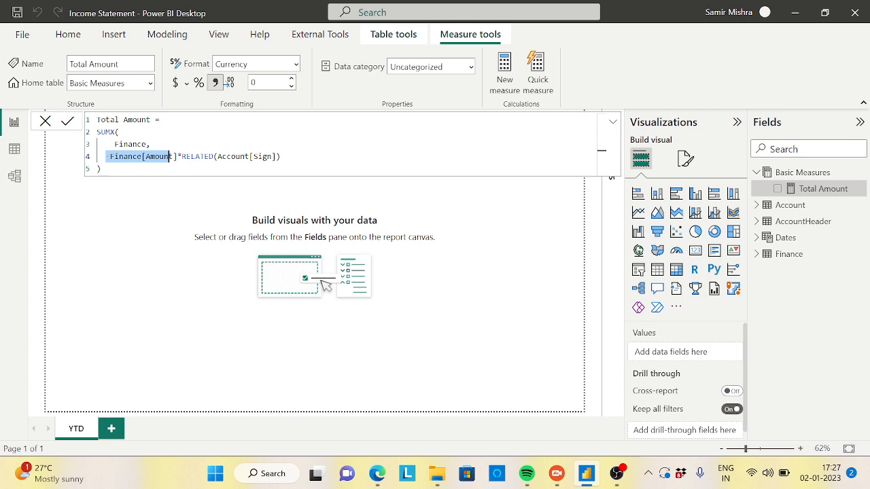
pyautogui.click(613, 122)
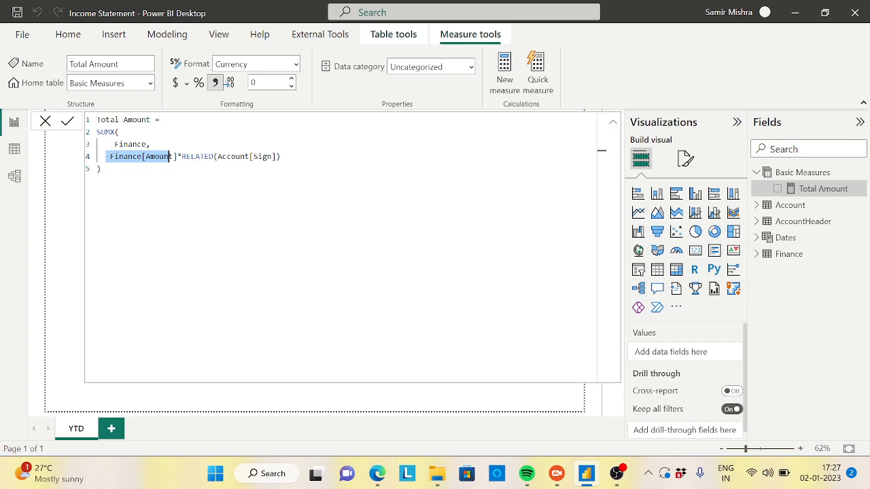
pyautogui.click(562, 395)
pyautogui.click(611, 127)
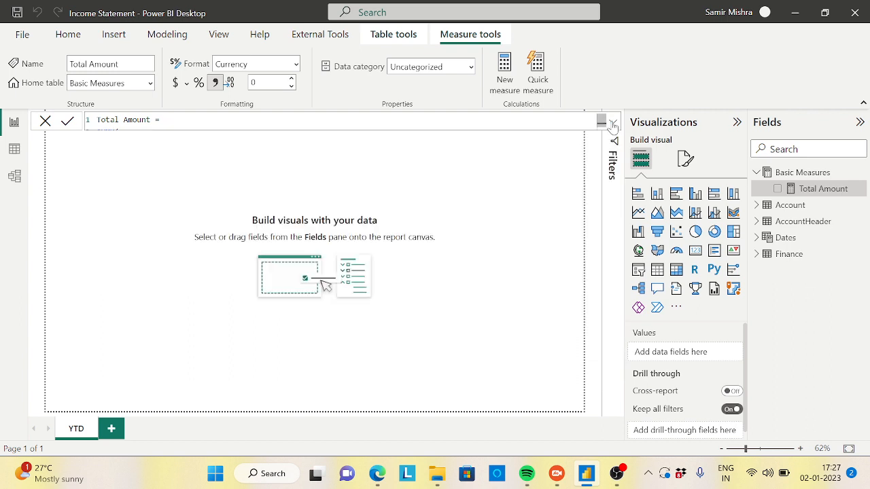
# Insert an empty matrix visual on the YTD report page and place it near the page's centre.
pyautogui.click(676, 270)
pyautogui.moveTo(161, 230); pyautogui.dragTo(482, 365)
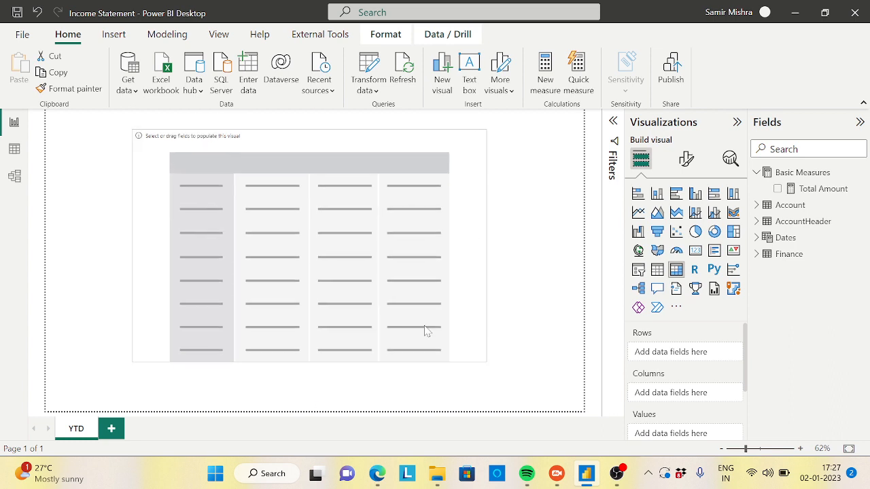
pyautogui.moveTo(426, 331); pyautogui.dragTo(457, 346)
# Set Year and MonthName from the Dates table as the matrix rows and Total Amount as its values.
pyautogui.click(757, 239)
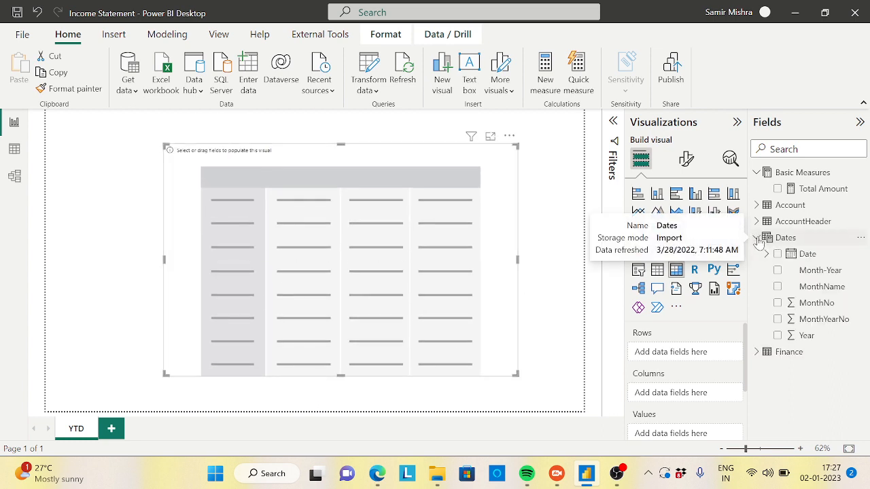
pyautogui.moveTo(808, 337); pyautogui.dragTo(689, 359)
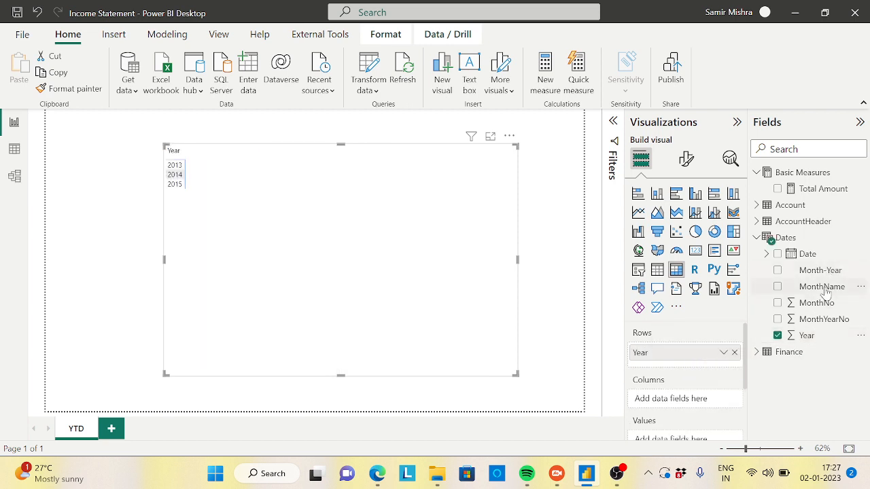
pyautogui.moveTo(821, 287); pyautogui.dragTo(700, 367)
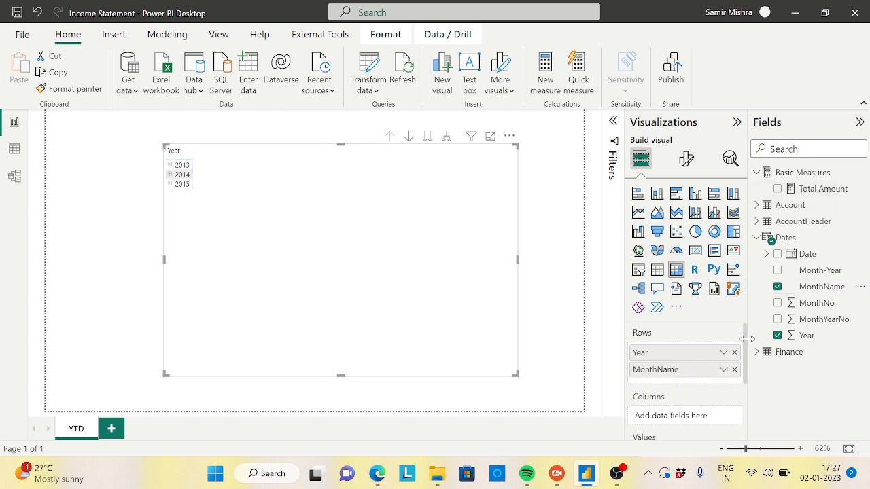
pyautogui.scroll(-2, 748, 349)
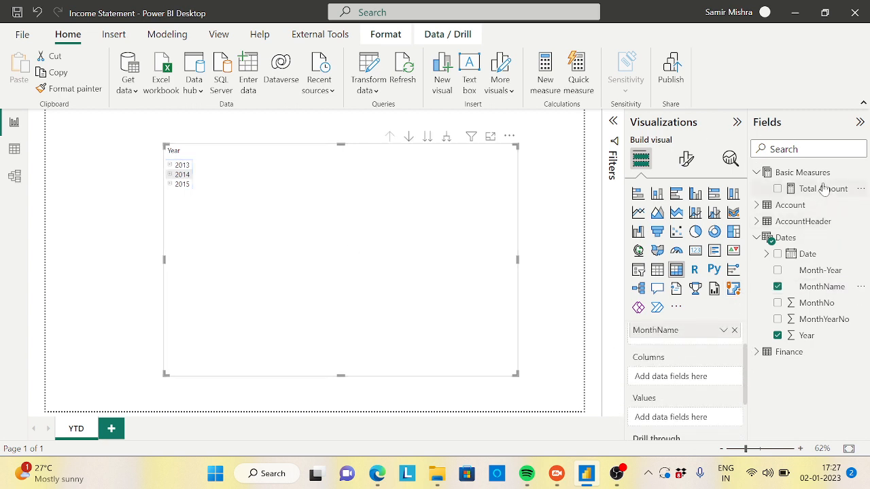
pyautogui.moveTo(822, 189); pyautogui.dragTo(709, 415)
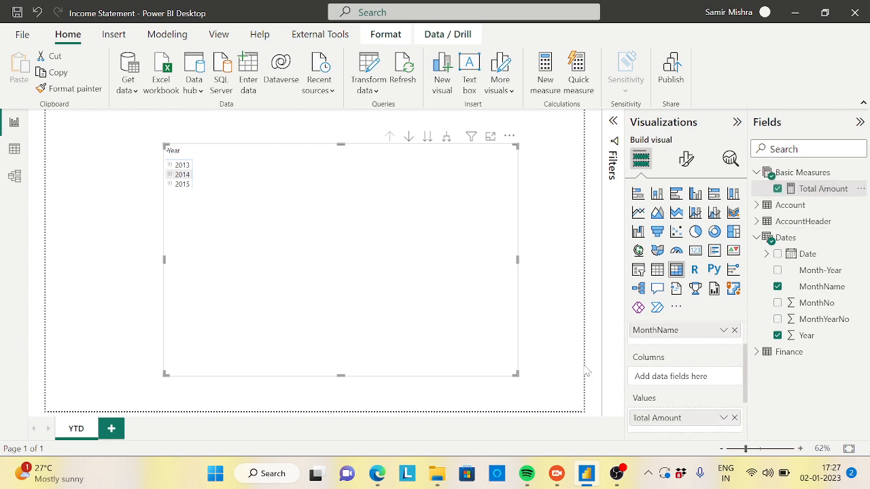
# Expand the matrix so every year shows its months, and reposition and enlarge it to fit more rows.
pyautogui.click(447, 137)
pyautogui.moveTo(350, 204); pyautogui.dragTo(328, 182)
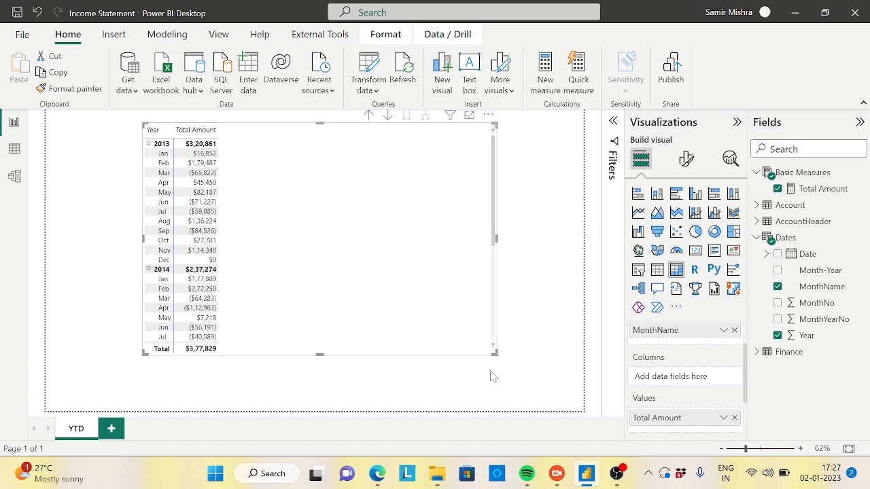
pyautogui.moveTo(495, 354); pyautogui.dragTo(495, 404)
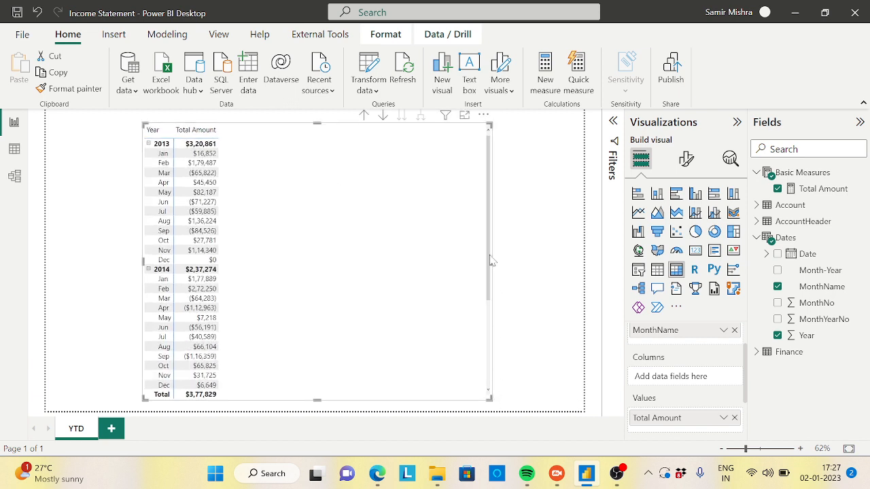
pyautogui.moveTo(488, 224); pyautogui.dragTo(485, 315)
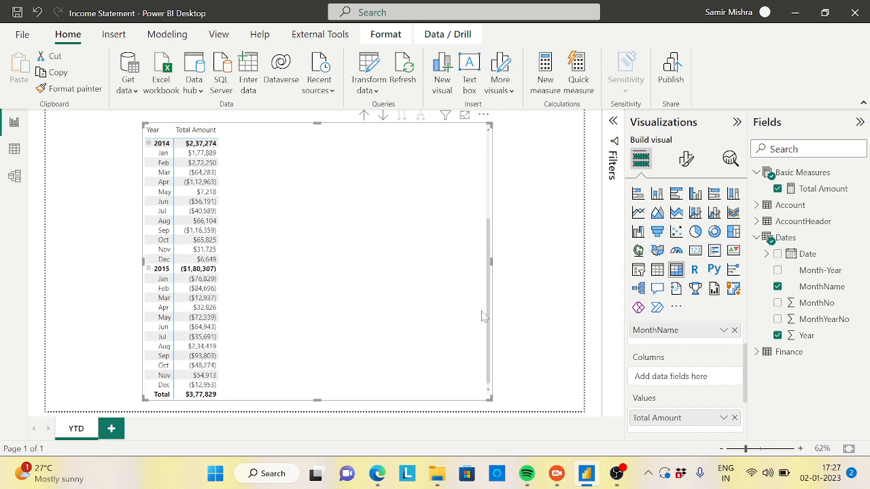
pyautogui.scroll(5, 480, 334)
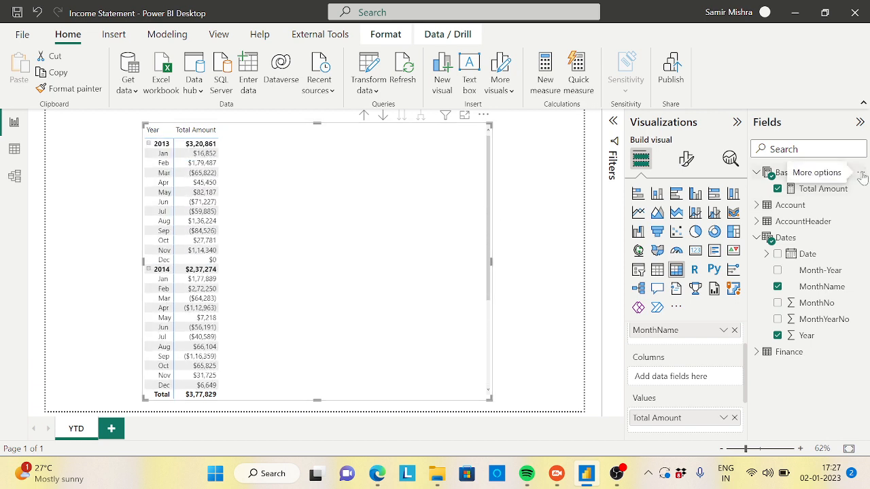
# Create a new measure in the Basic Measures table and name it Total Amount YTD.
pyautogui.click(859, 173)
pyautogui.click(789, 184)
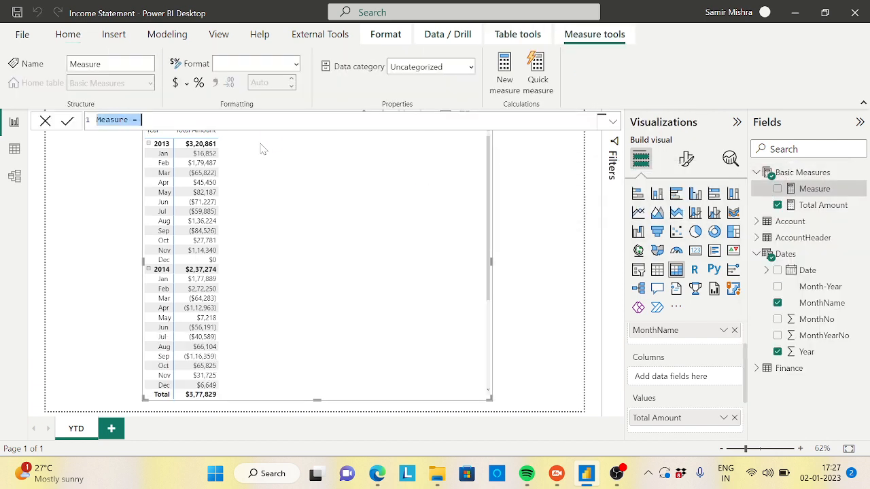
pyautogui.write('I')
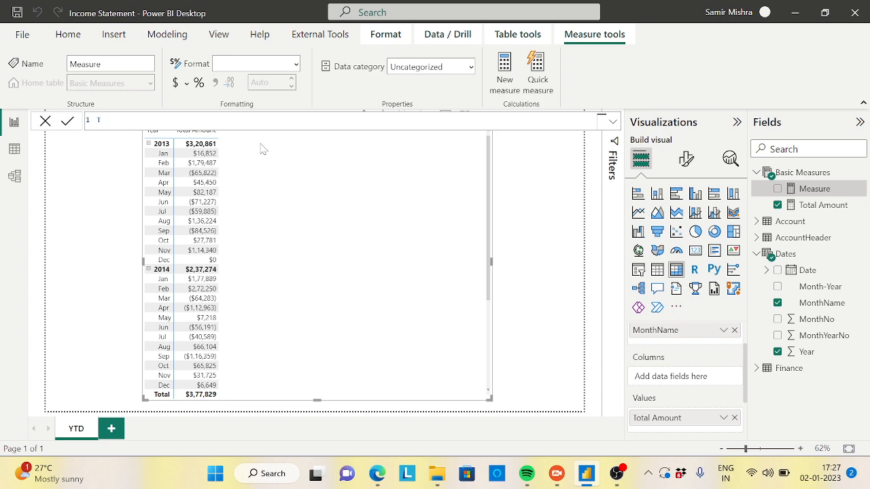
pyautogui.write('otal Amount YTD=')
pyautogui.hotkey('shift', 'Return')
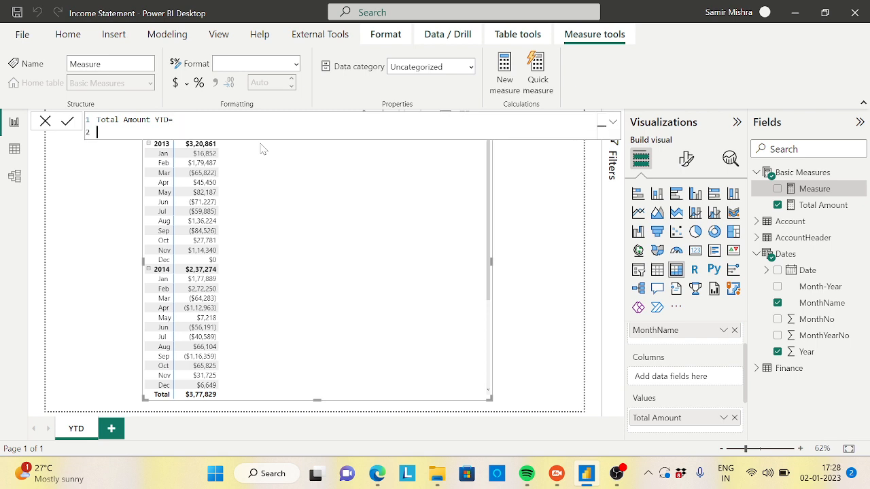
# Start the measure's formula with CALCULATE and use [Total Amount] as the expression argument.
pyautogui.write('ca')
pyautogui.press('Tab')
pyautogui.hotkey('shift', 'Return')
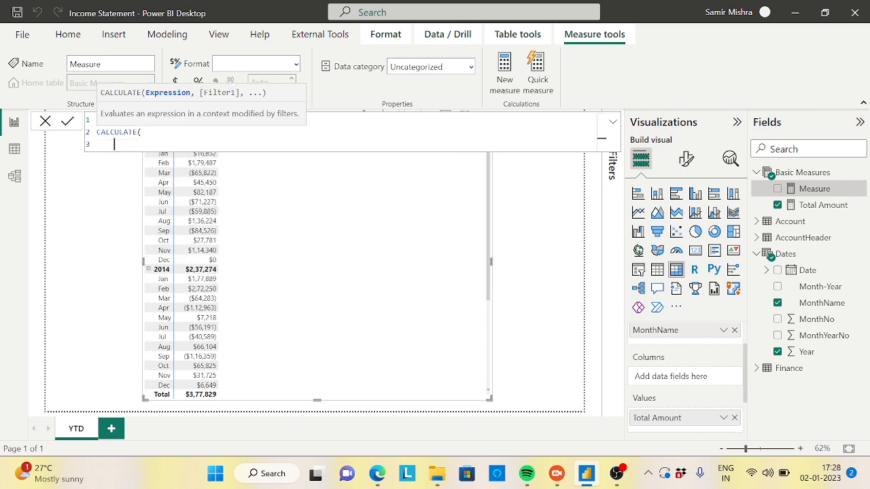
pyautogui.write('[t')
pyautogui.press('Tab')
pyautogui.write(',')
pyautogui.hotkey('shift', 'Return')
# Add DATESYTD(Dates[Date]) as the CALCULATE filter, close the formula, and commit the Total Amount YTD measure.
pyautogui.write('date')
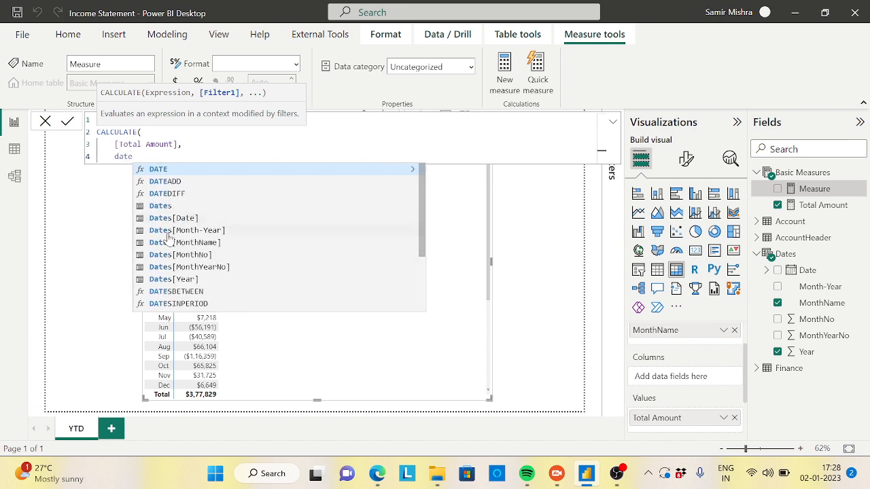
pyautogui.write('sy')
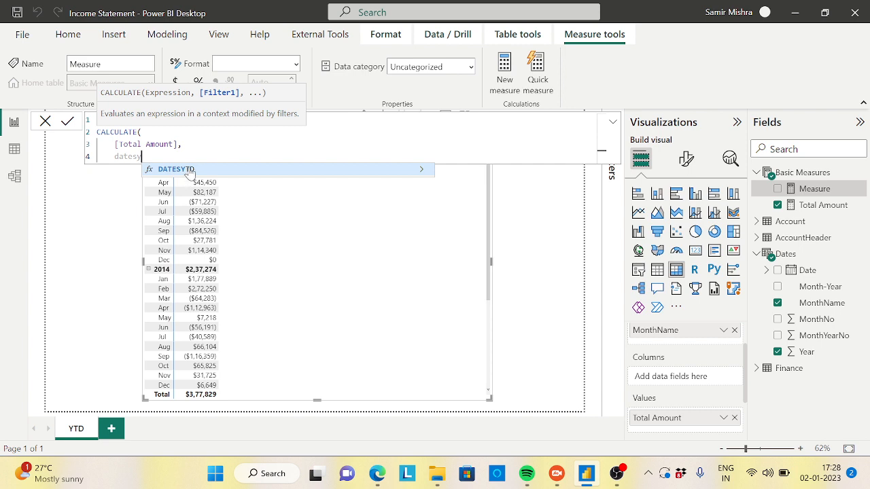
pyautogui.click(176, 169)
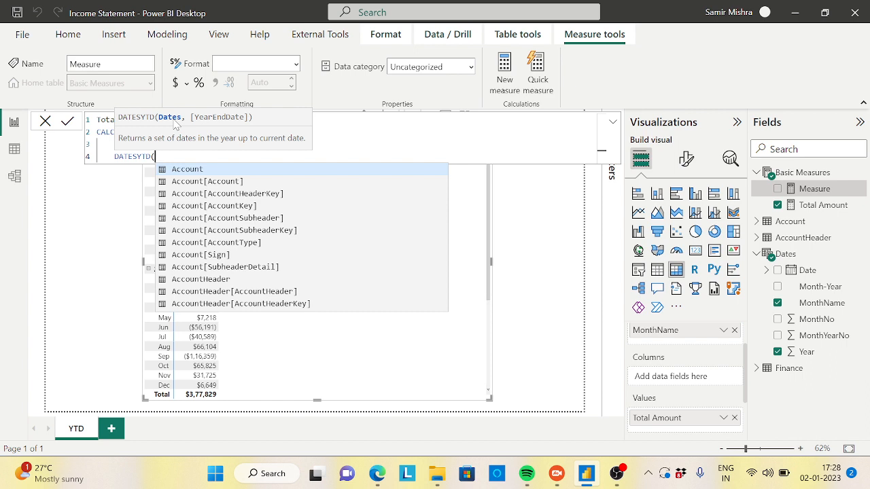
pyautogui.write('date')
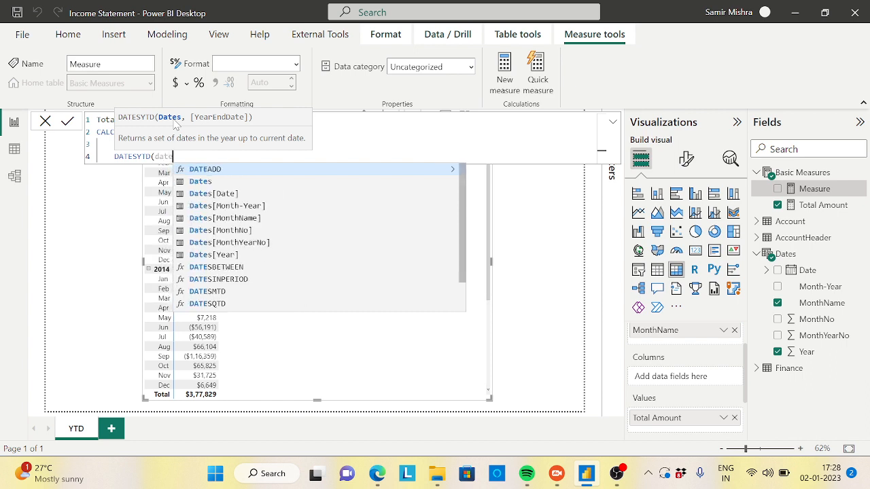
pyautogui.write('s[Date')
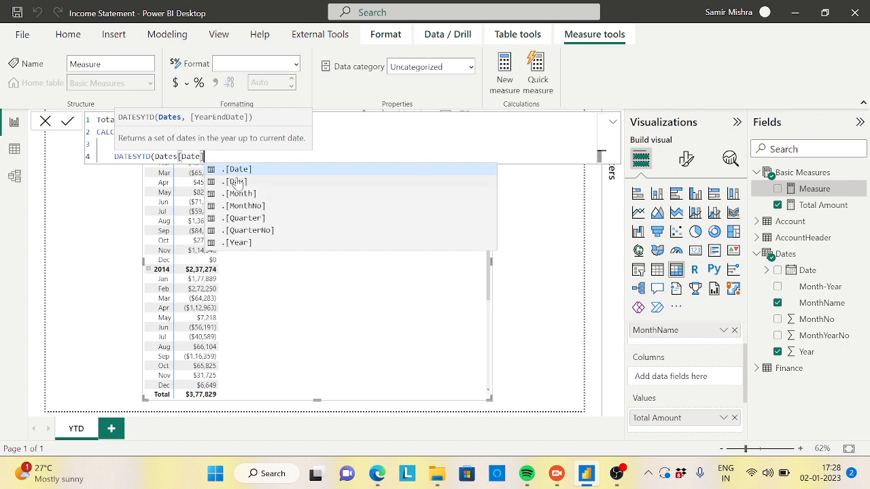
pyautogui.write('])')
pyautogui.hotkey('shift', 'Return')
pyautogui.write(')')
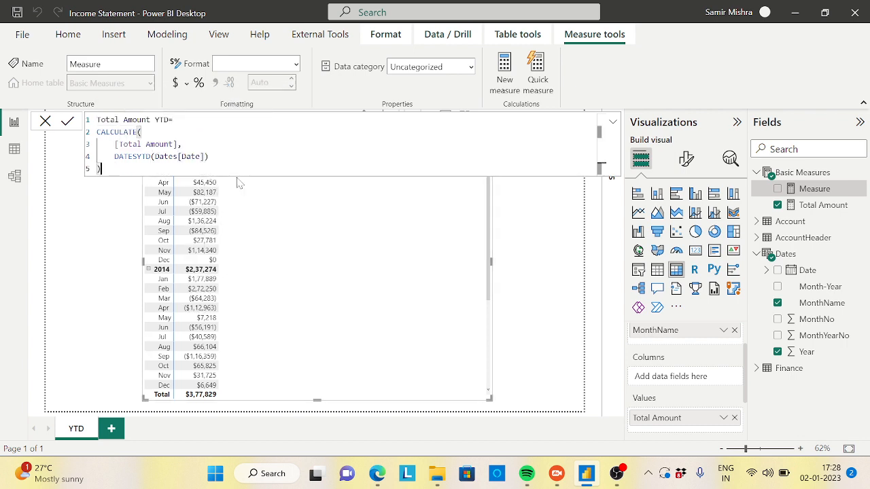
pyautogui.press('Return')
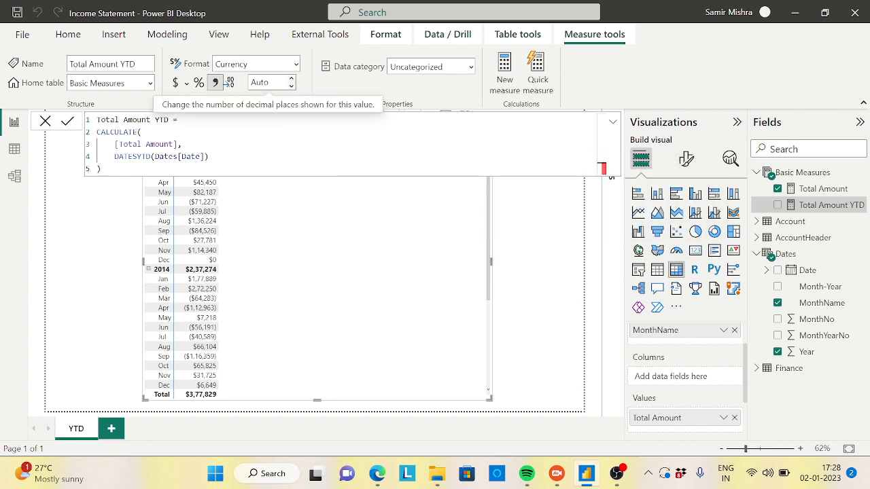
# Set Total Amount YTD to 0 decimal places and add it to the matrix values beside Total Amount.
pyautogui.click(261, 83)
pyautogui.write('0')
pyautogui.press('Return')
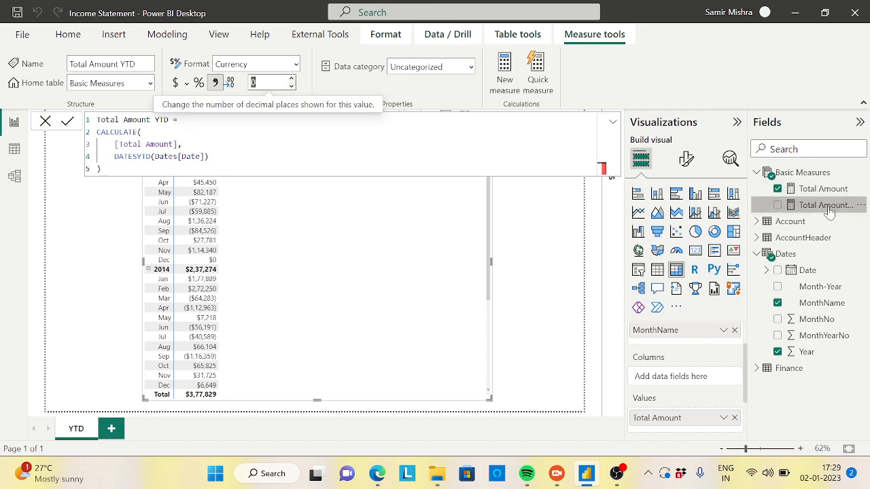
pyautogui.moveTo(829, 214); pyautogui.dragTo(347, 238)
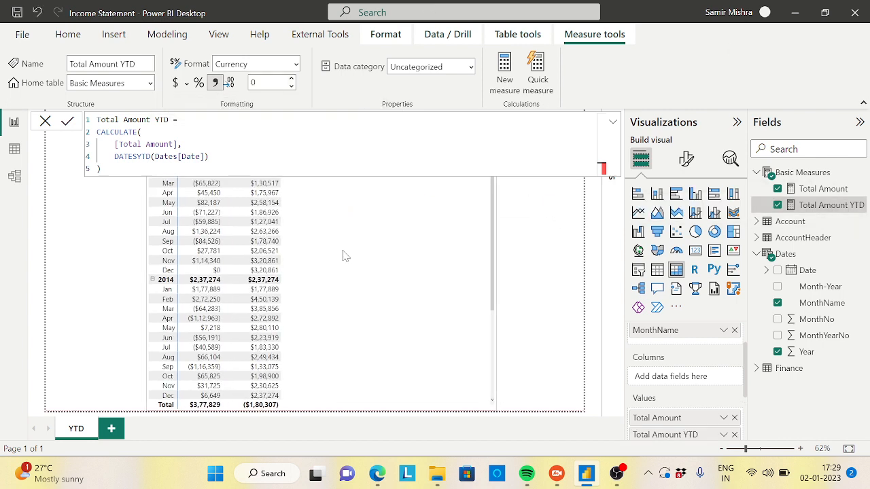
pyautogui.click(790, 223)
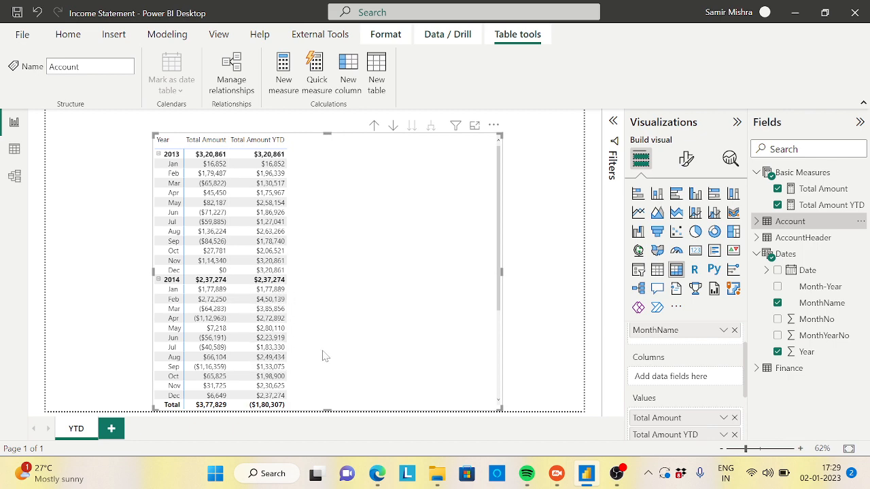
pyautogui.scroll(-5, 342, 351)
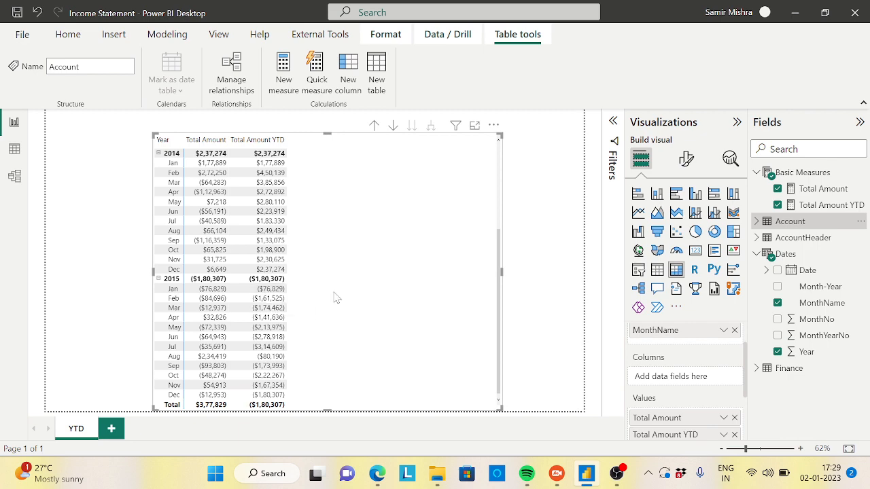
pyautogui.scroll(5, 320, 299)
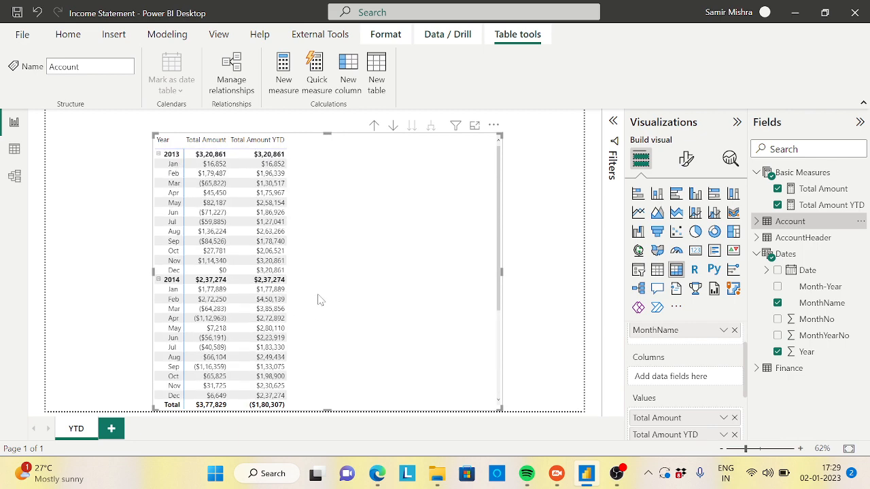
# Create another measure in the Basic Measures table and name it Total Amount YTD V1.
pyautogui.click(828, 205)
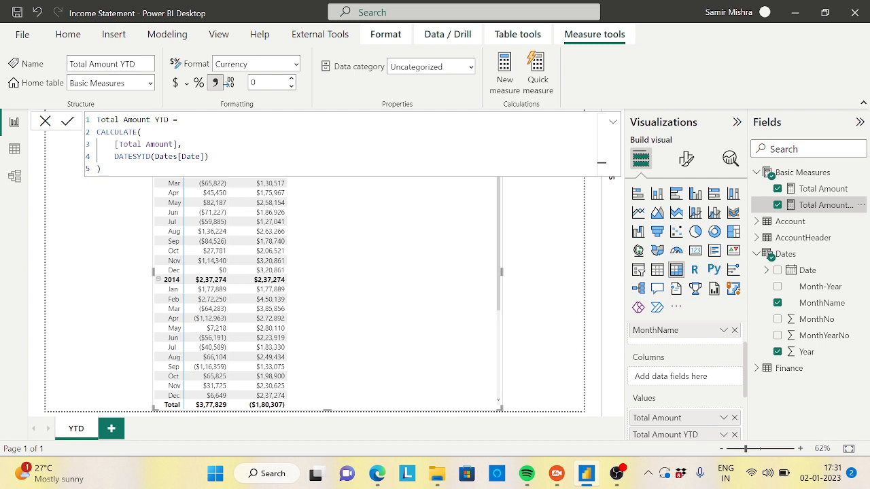
pyautogui.click(860, 176)
pyautogui.click(778, 182)
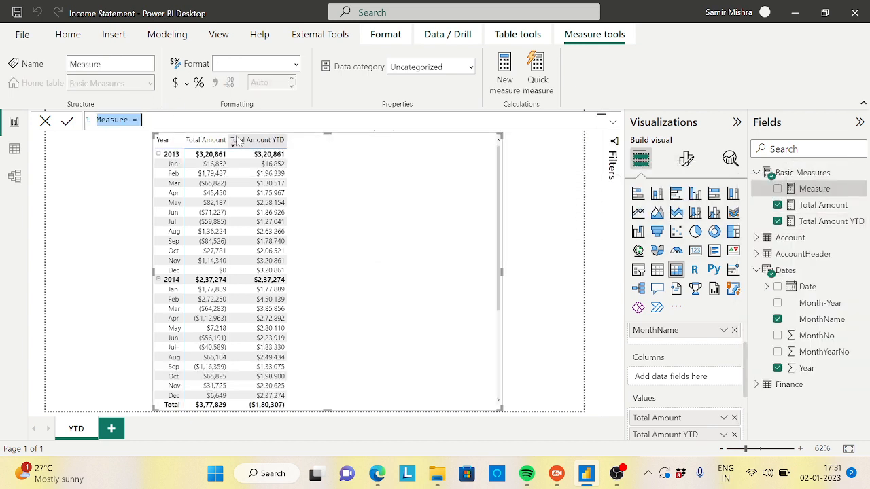
pyautogui.write('To')
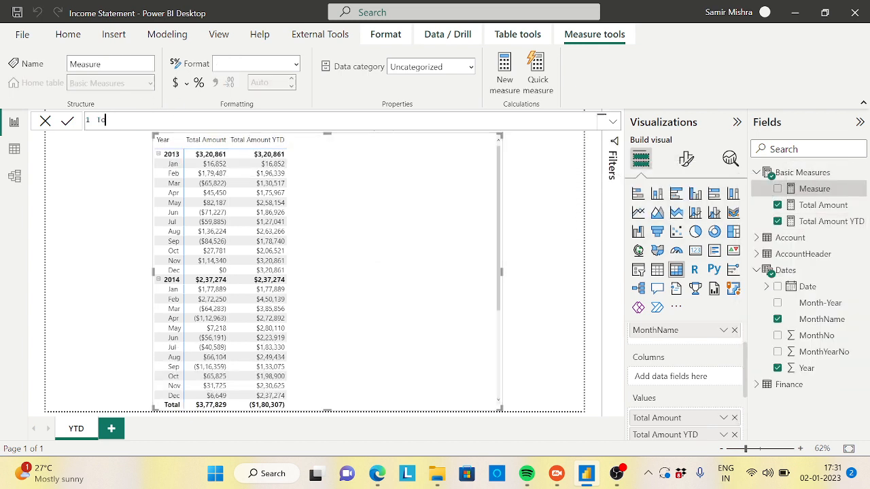
pyautogui.write('tal A')
pyautogui.write('mount YT')
pyautogui.write('D V1')
pyautogui.write('+')
pyautogui.write('=')
pyautogui.hotkey('shift', 'Return')
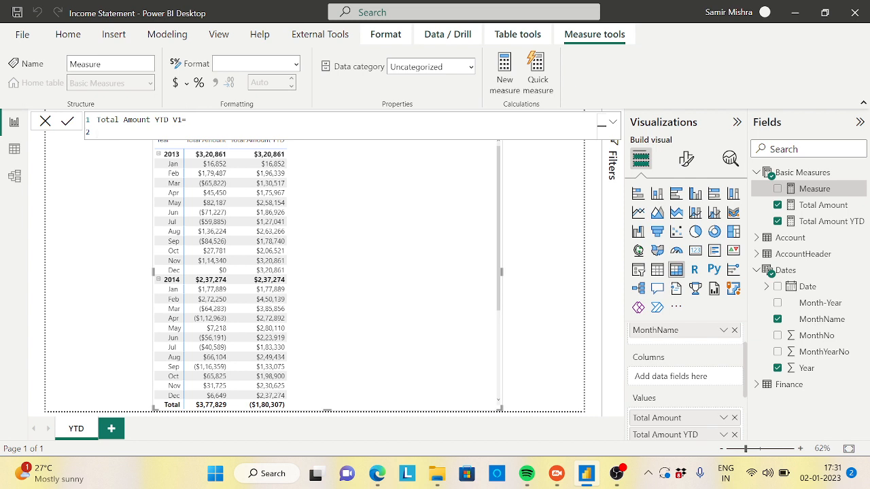
# Define a variable mx_dt in the formula as MAX(Dates[Date]).
pyautogui.write('Var mx_dt=Max')
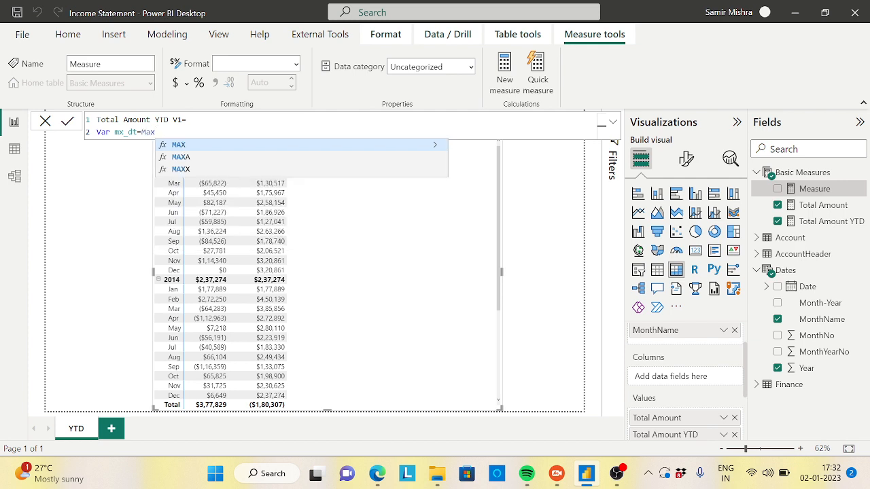
pyautogui.press('Tab')
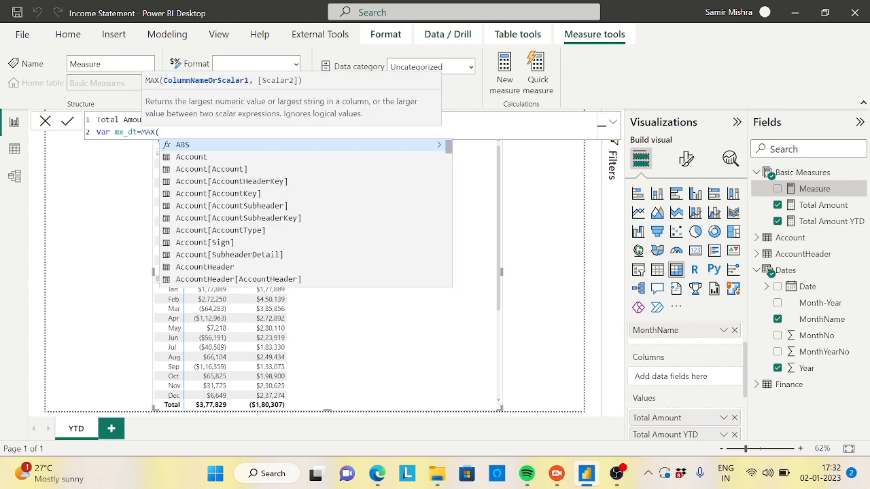
pyautogui.write('date')
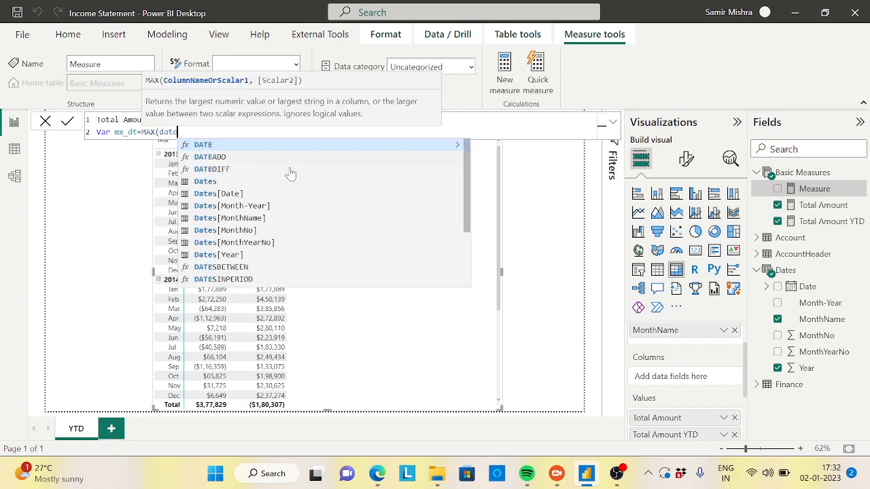
pyautogui.click(230, 195)
pyautogui.write(')')
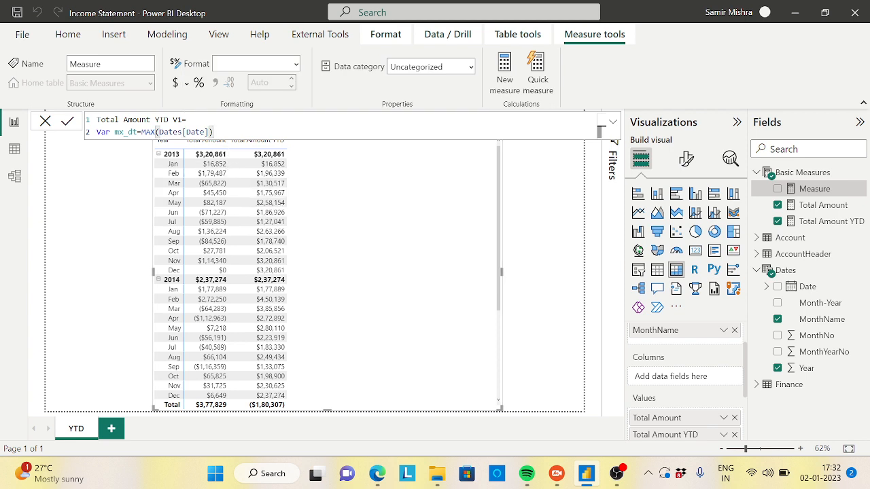
# Make the Total Amount YTD V1 formula return mx_dt and commit the measure.
pyautogui.hotkey('shift', 'Return')
pyautogui.write('RE')
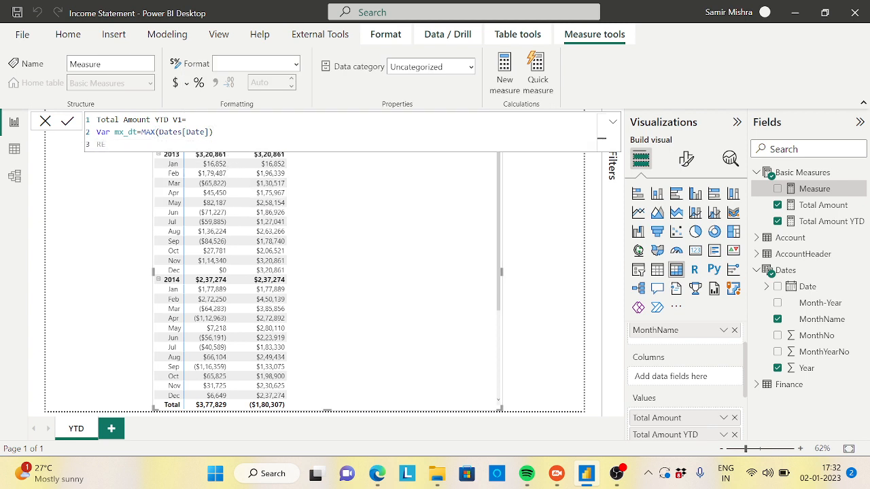
pyautogui.press('BackSpace')
pyautogui.write('eturn mx')
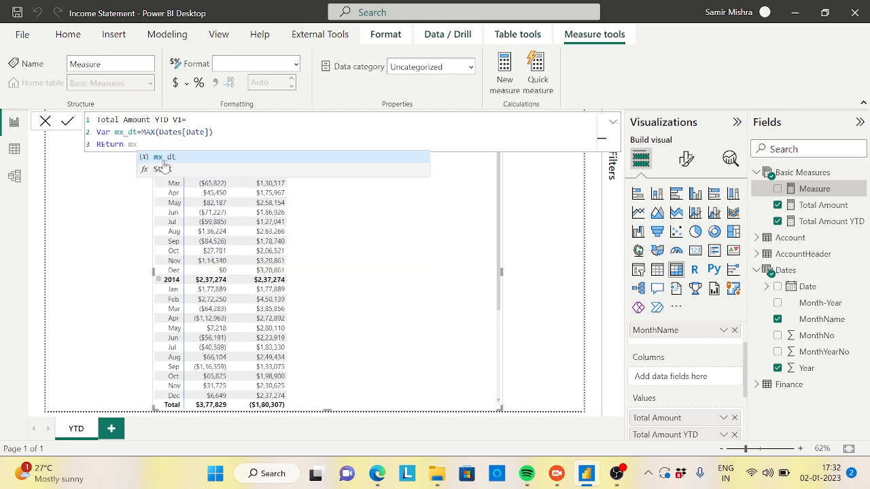
pyautogui.write('_dt')
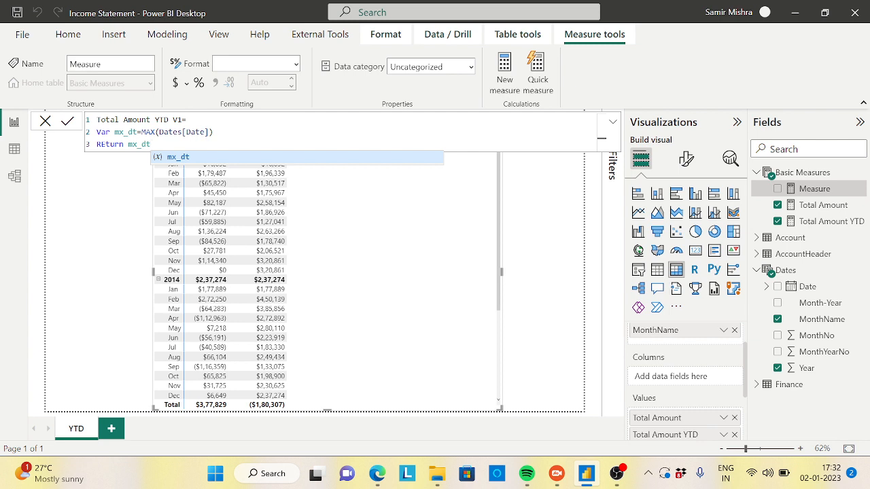
pyautogui.press('Escape')
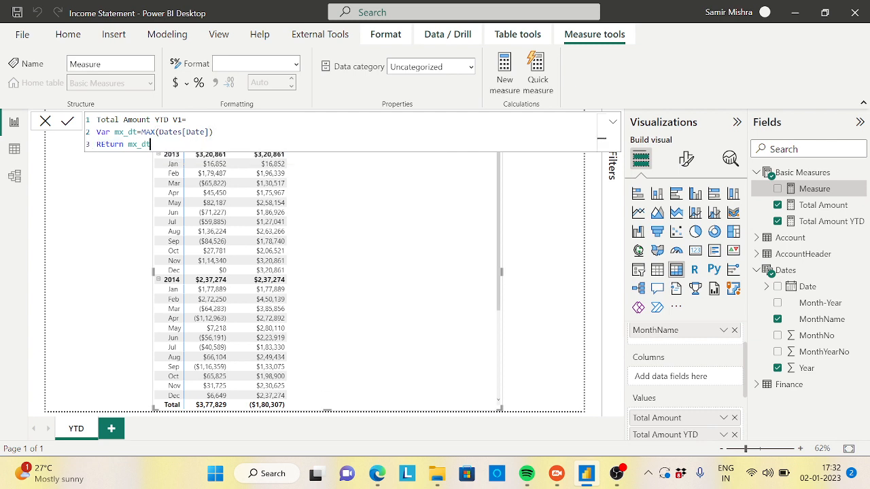
pyautogui.press('Return')
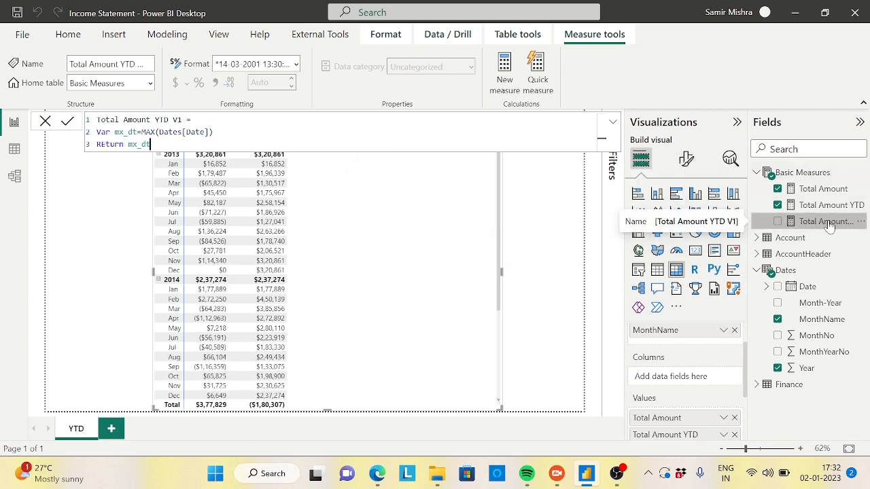
# Add Total Amount YTD V1 to the matrix values and collapse the formula editor to uncover the column headers.
pyautogui.moveTo(750, 221); pyautogui.dragTo(396, 205)
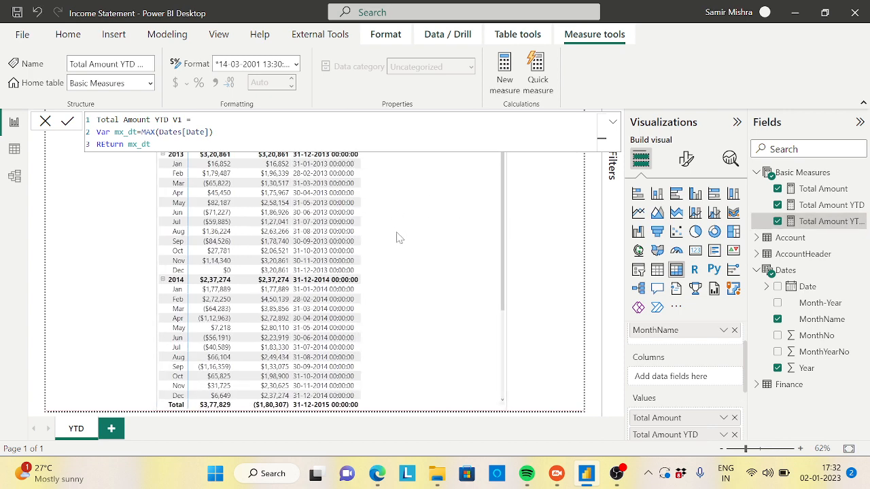
pyautogui.click(614, 122)
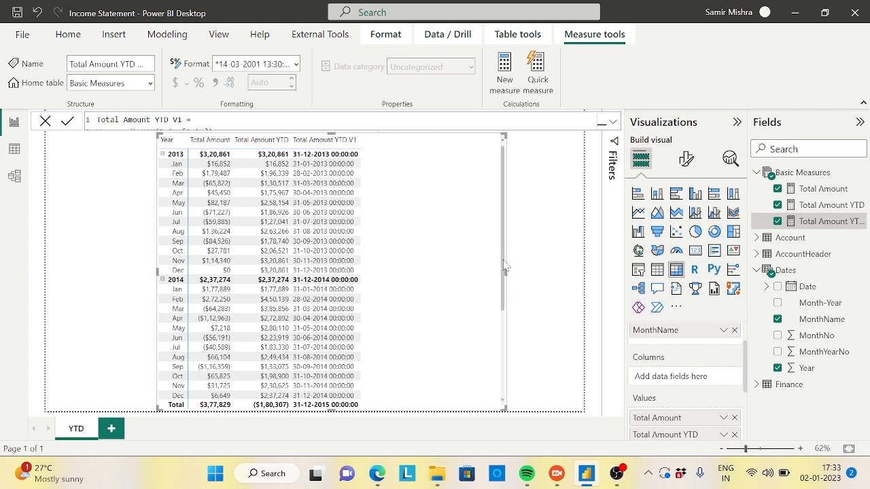
pyautogui.moveTo(505, 267)
pyautogui.mouseDown()
pyautogui.moveTo(499, 347)
pyautogui.moveTo(501, 258)
pyautogui.mouseUp()
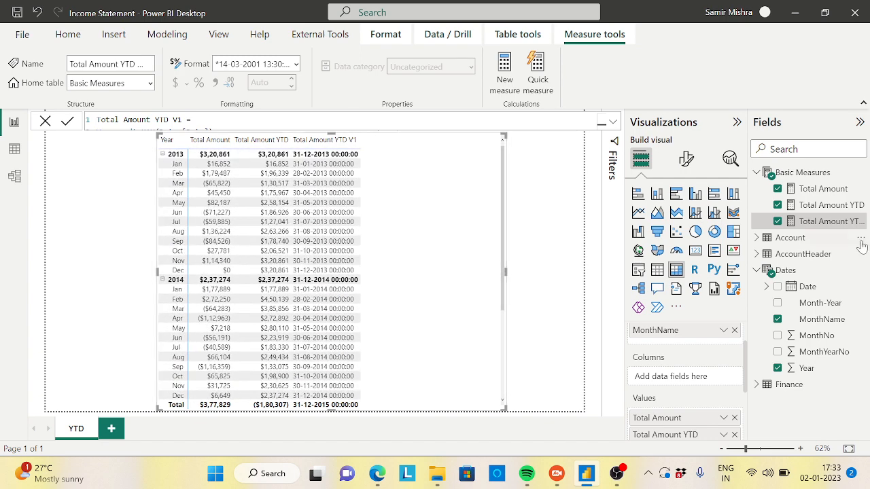
# Add a second variable yr to the Total Amount YTD V1 formula, defined as YEAR(mx_dt), below the mx_dt line.
pyautogui.click(613, 123)
pyautogui.click(215, 133)
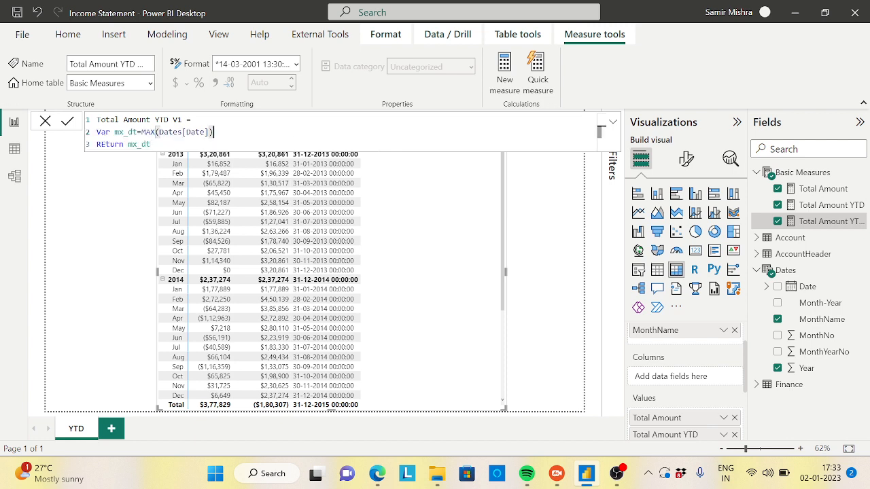
pyautogui.hotkey('shift', 'Return')
pyautogui.write('Var')
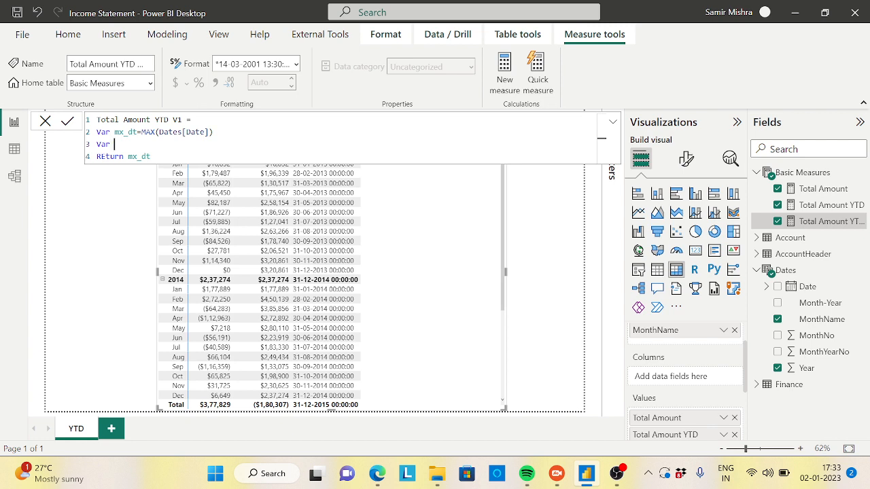
pyautogui.write(' yr=Year')
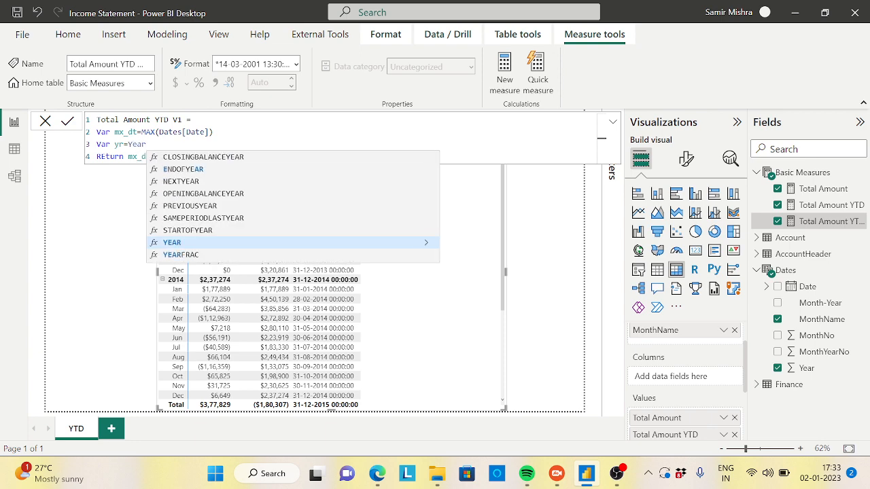
pyautogui.press('Tab')
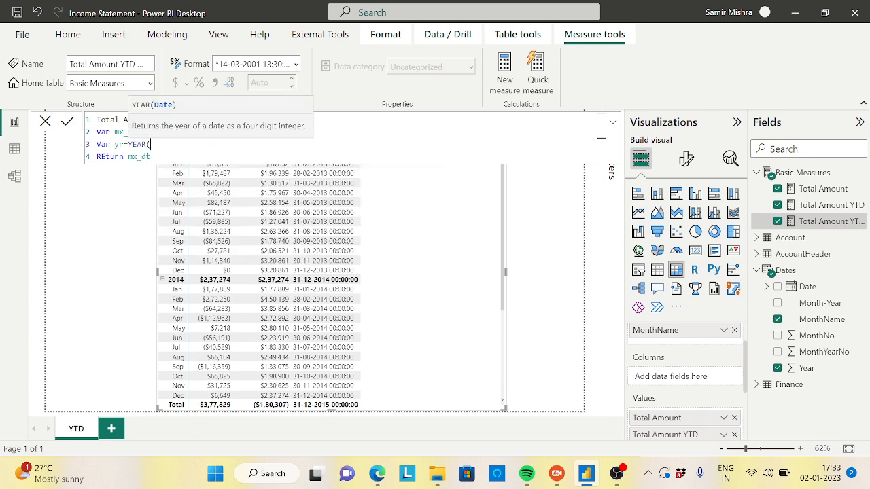
pyautogui.write('mx')
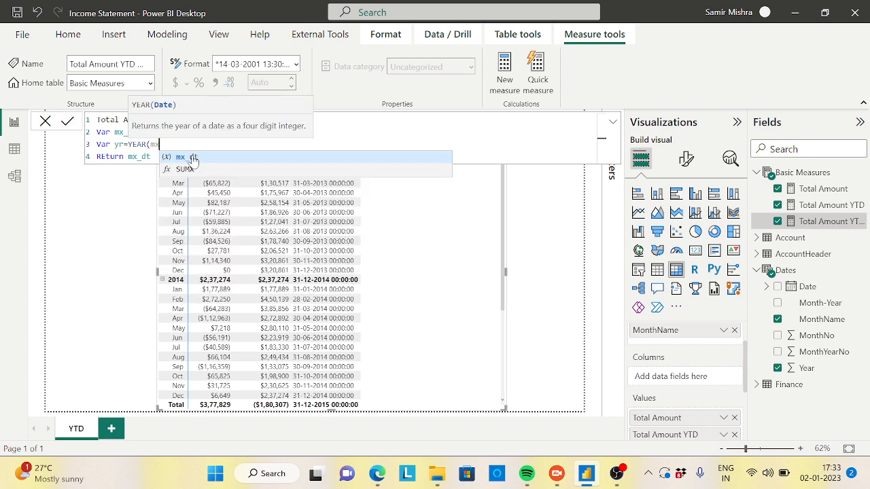
pyautogui.click(193, 157)
pyautogui.write(')')
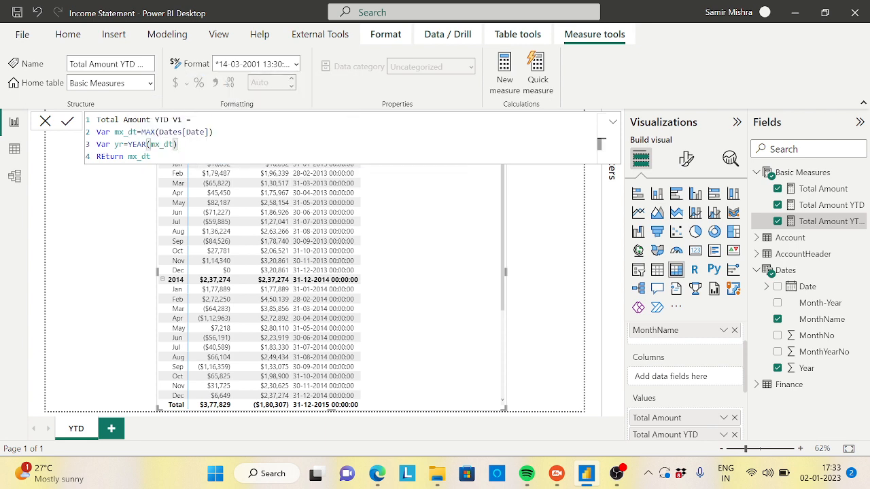
# Make the Total Amount YTD V1 formula return yr, commit it, and check the measure's column across the years in the matrix.
pyautogui.doubleClick(120, 144)
pyautogui.hotkey('ctrl', 'c')
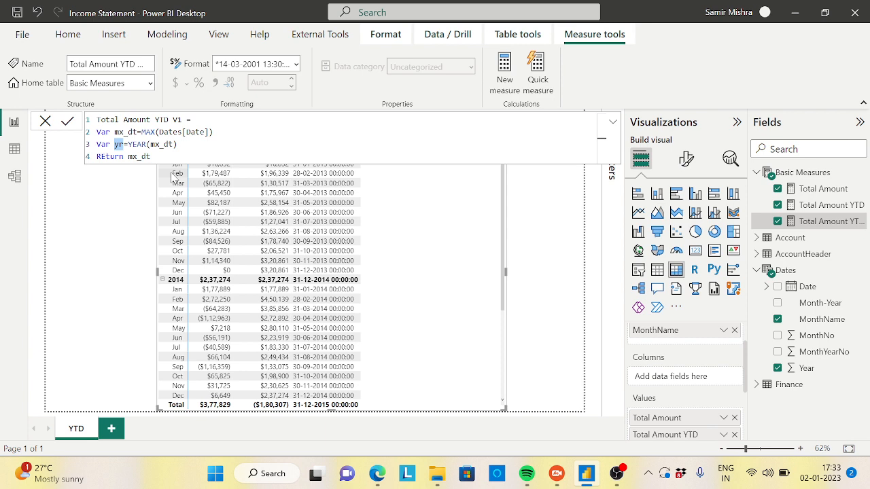
pyautogui.doubleClick(138, 156)
pyautogui.hotkey('ctrl', 'v')
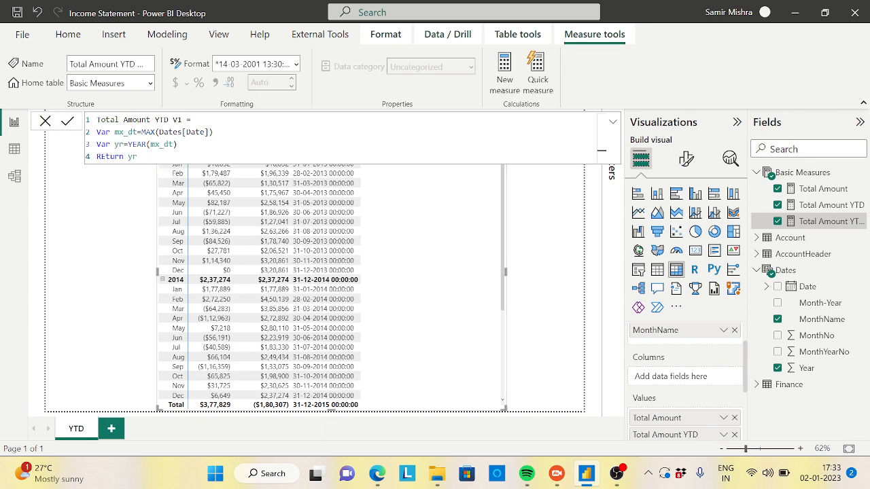
pyautogui.press('Return')
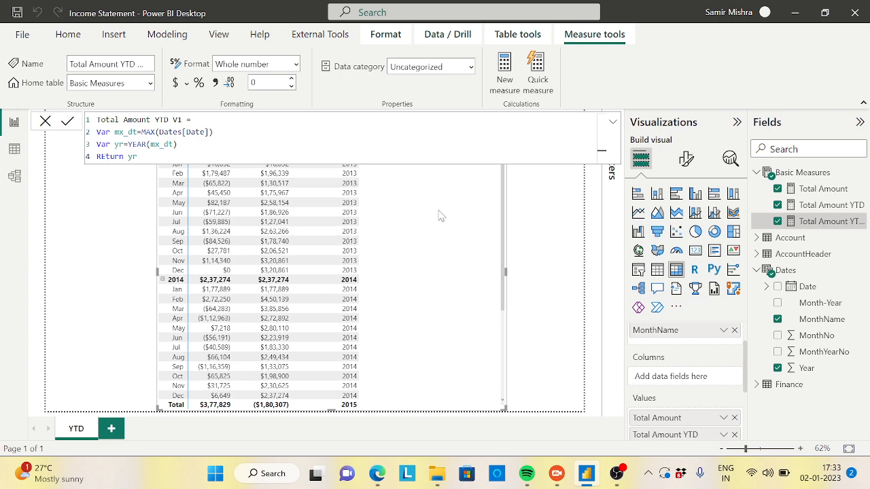
pyautogui.click(614, 122)
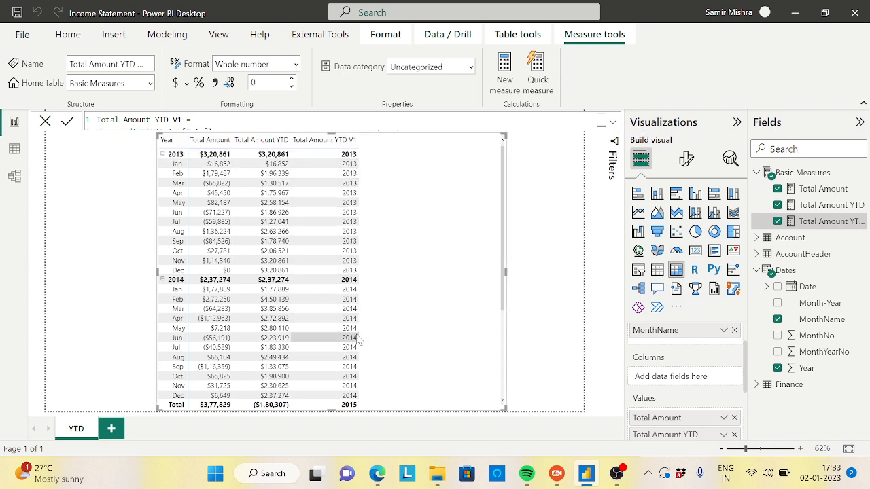
pyautogui.scroll(-5, 352, 326)
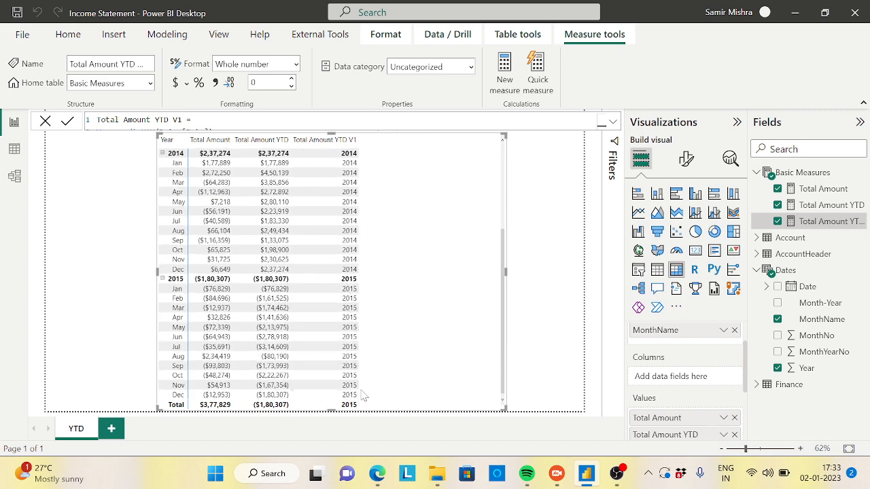
pyautogui.scroll(5, 440, 261)
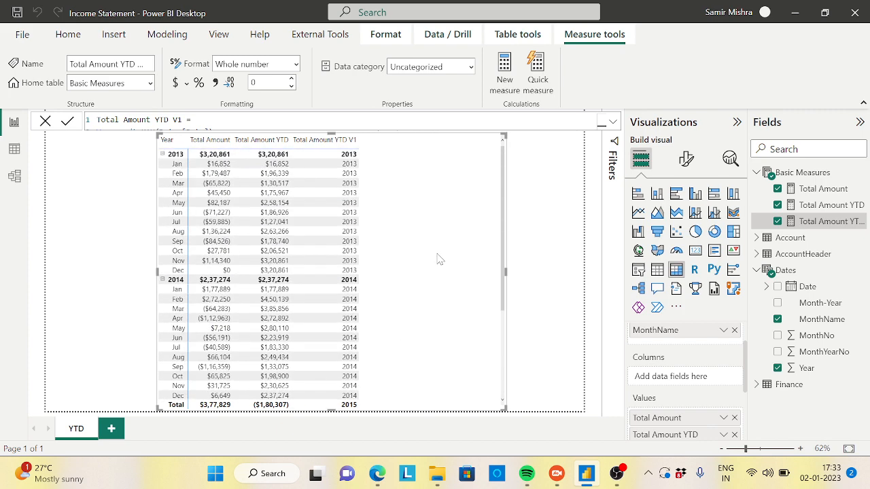
# Add a variable AmountYTD below the yr line of the formula and start its definition with the FILTER function.
pyautogui.click(613, 121)
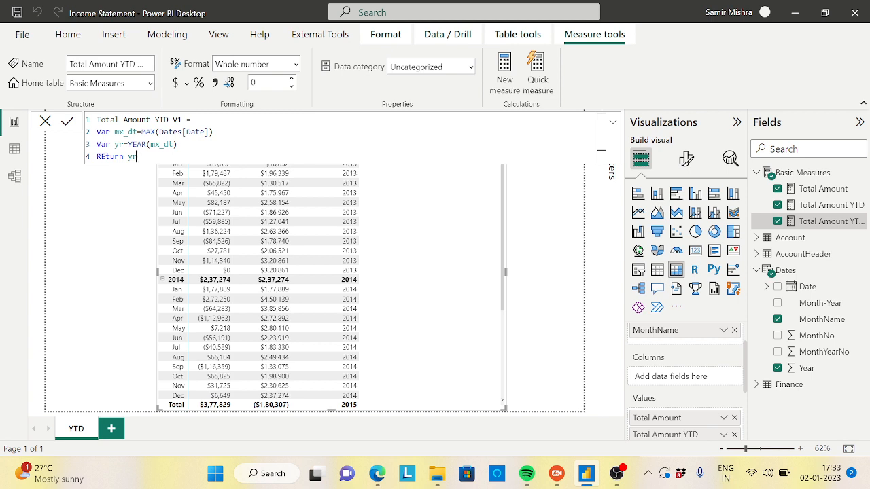
pyautogui.click(601, 144)
pyautogui.hotkey('shift', 'Return')
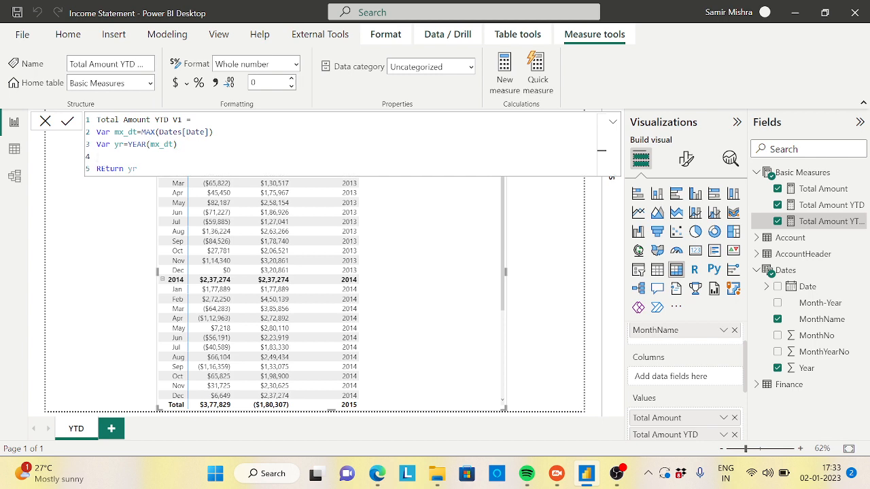
pyautogui.write('Var AmountYTD=')
pyautogui.hotkey('shift', 'Return')
pyautogui.write('FILTER(')
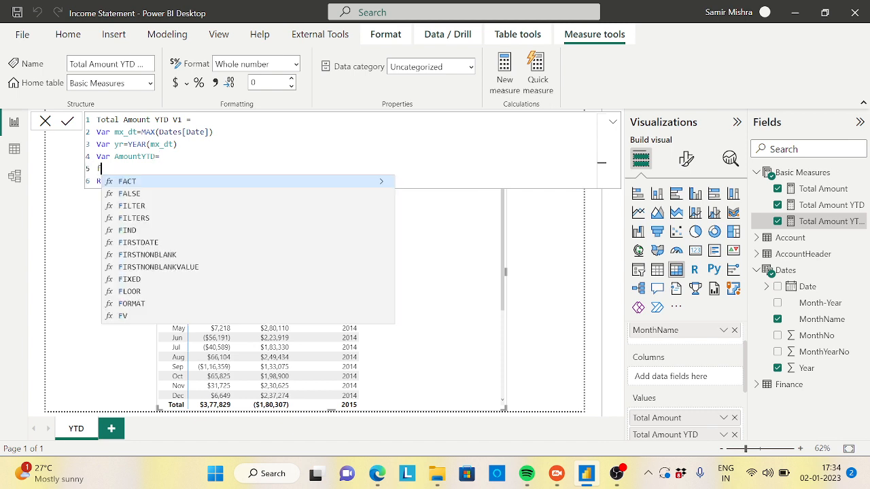
# Enter ALL(Dates[Date]) as the table argument of FILTER, followed by a new line for the filter expression.
pyautogui.hotkey('shift', 'Return')
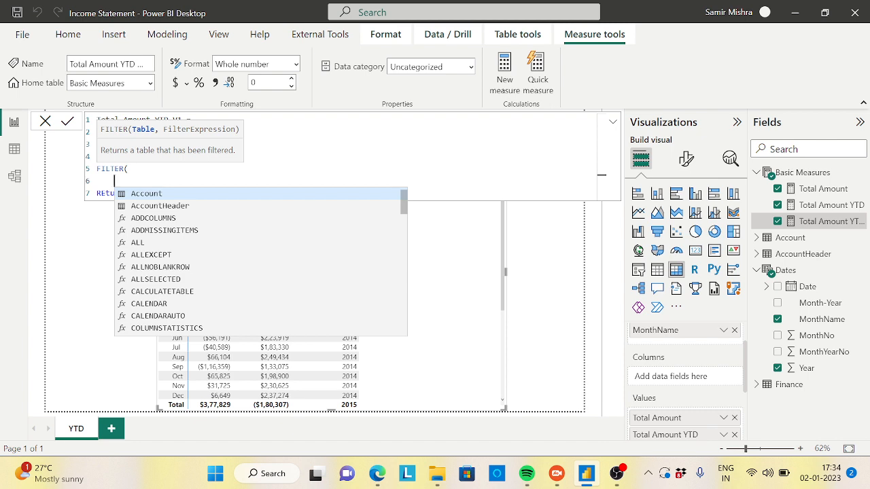
pyautogui.write('ALL(')
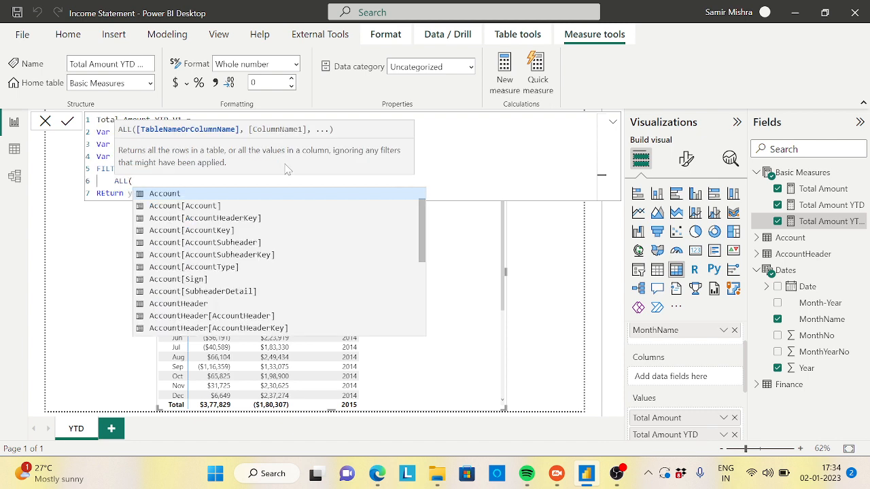
pyautogui.write('date')
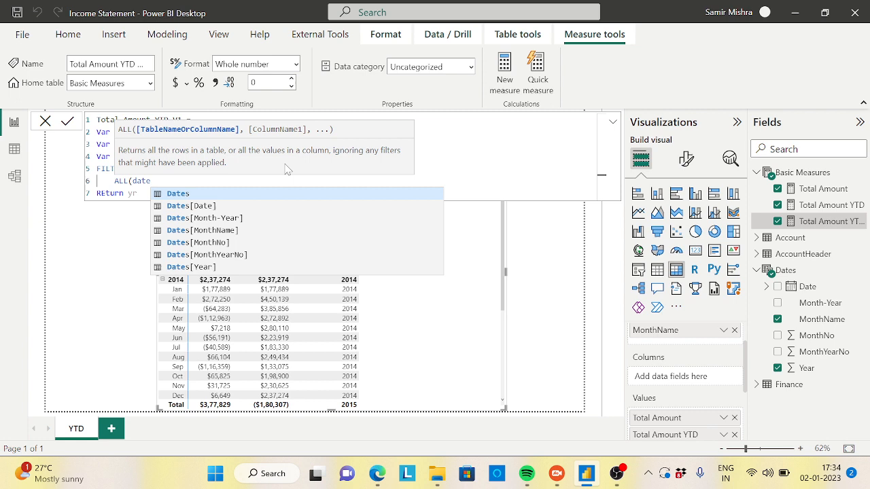
pyautogui.click(196, 207)
pyautogui.write('),')
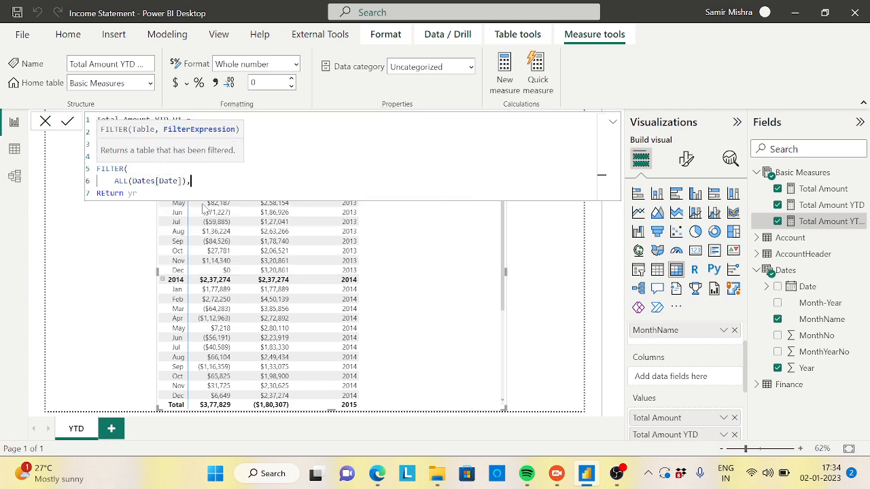
pyautogui.hotkey('shift', 'Return')
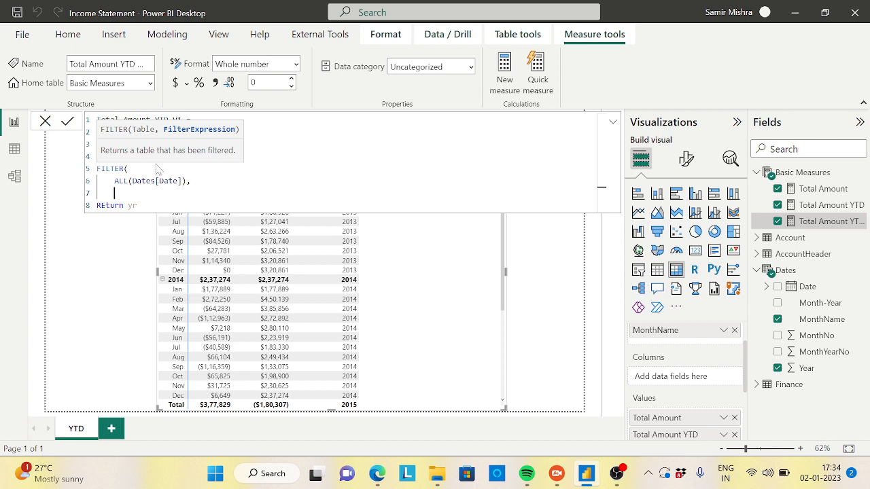
pyautogui.moveTo(114, 181); pyautogui.dragTo(182, 181)
pyautogui.click(114, 193)
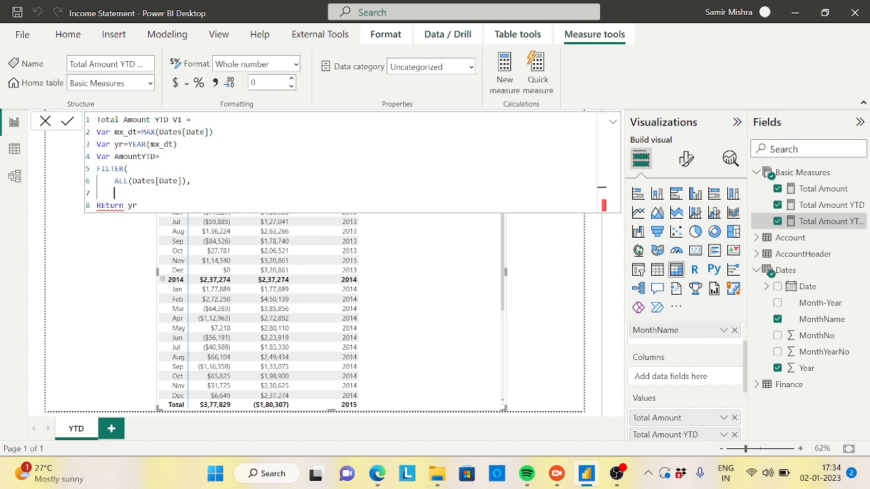
# Start the filter expression with an AND function whose first condition is Dates[Date]<=mx_dt.
pyautogui.write('an')
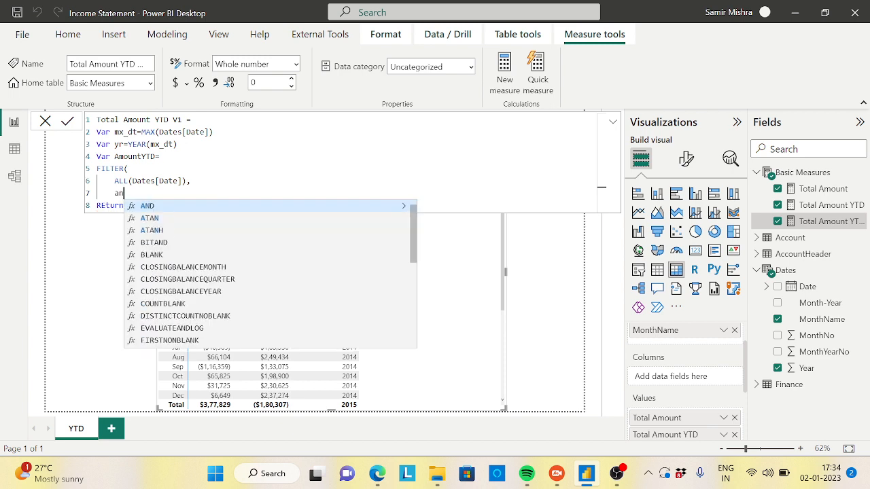
pyautogui.press('Tab')
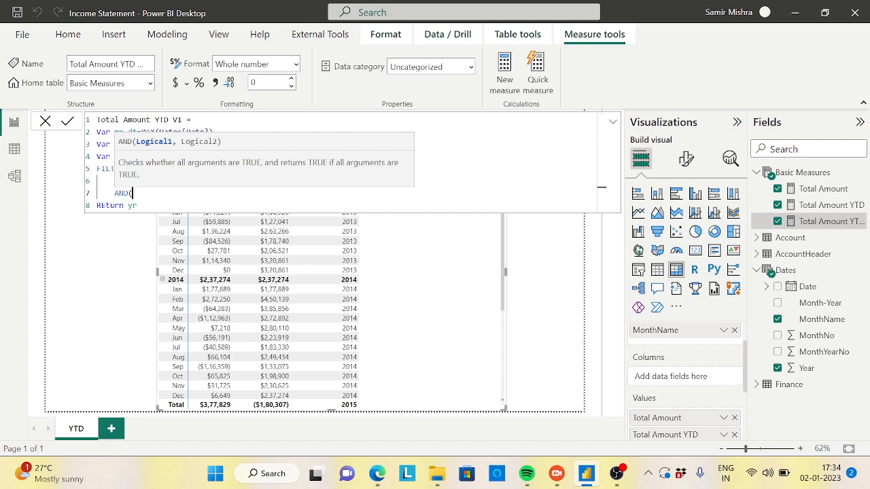
pyautogui.hotkey('shift', 'Return')
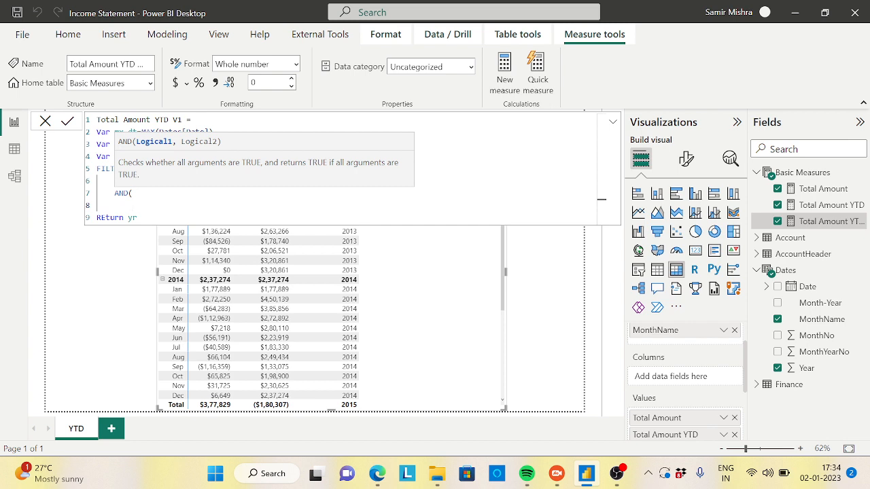
pyautogui.write('date')
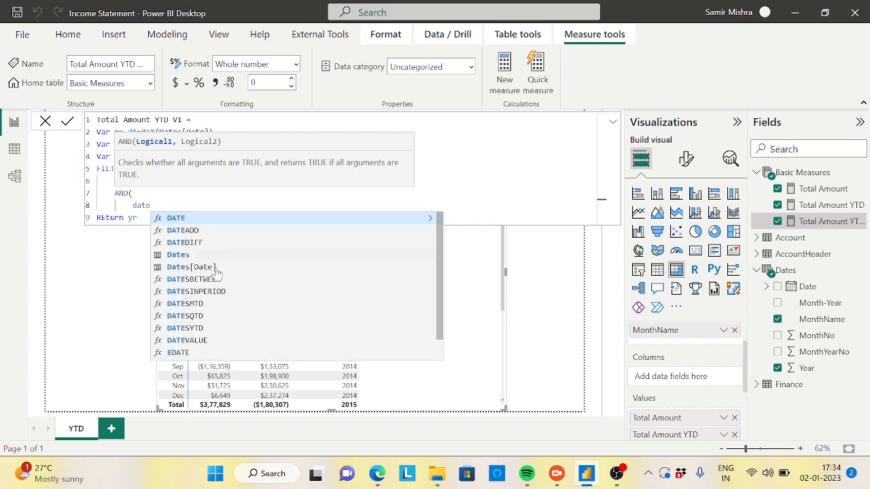
pyautogui.click(210, 268)
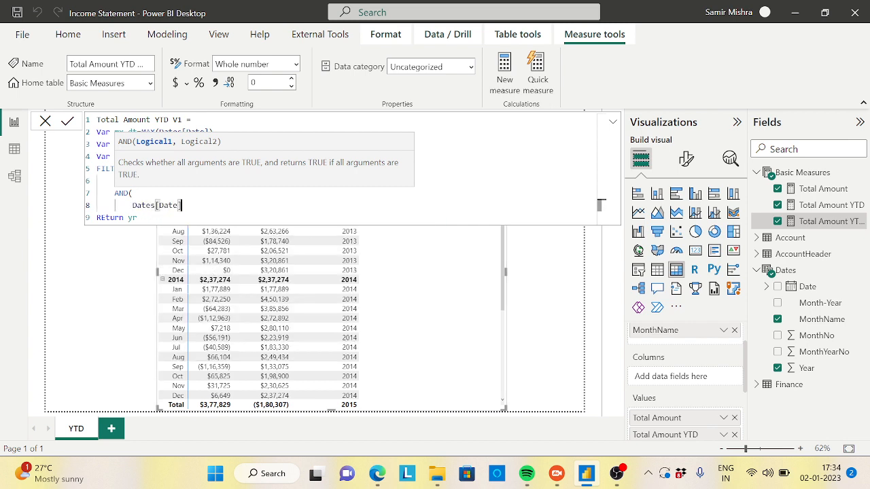
pyautogui.write('<=max')
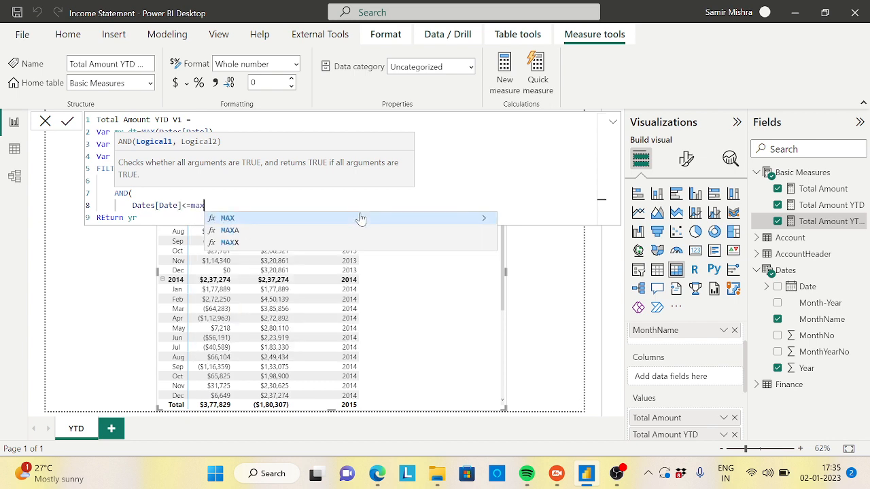
pyautogui.press('BackSpace')
pyautogui.press('BackSpace')
pyautogui.write('x_dt')
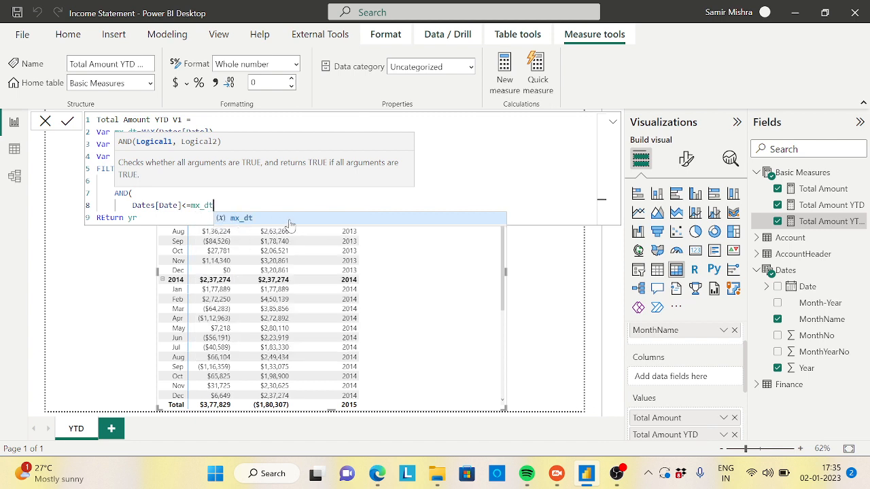
pyautogui.write(',')
pyautogui.hotkey('shift', 'Return')
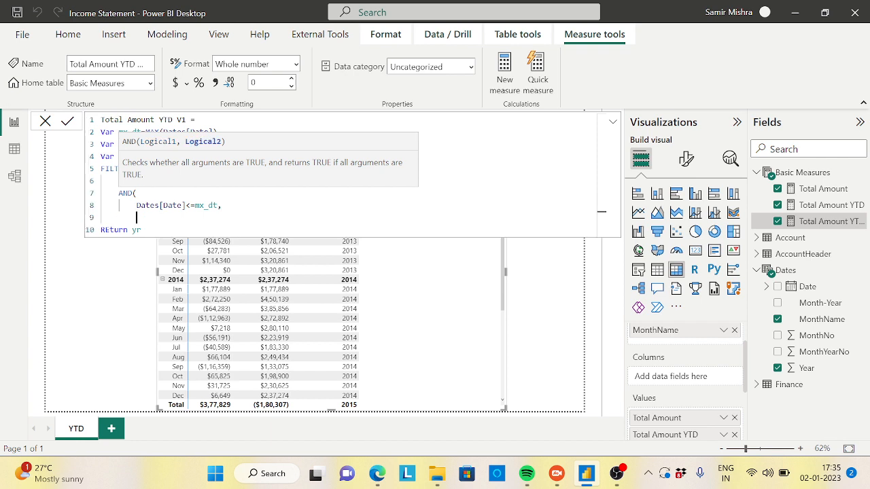
# Add YEAR(Dates[Date])=yr as the second condition of the AND function.
pyautogui.write('year')
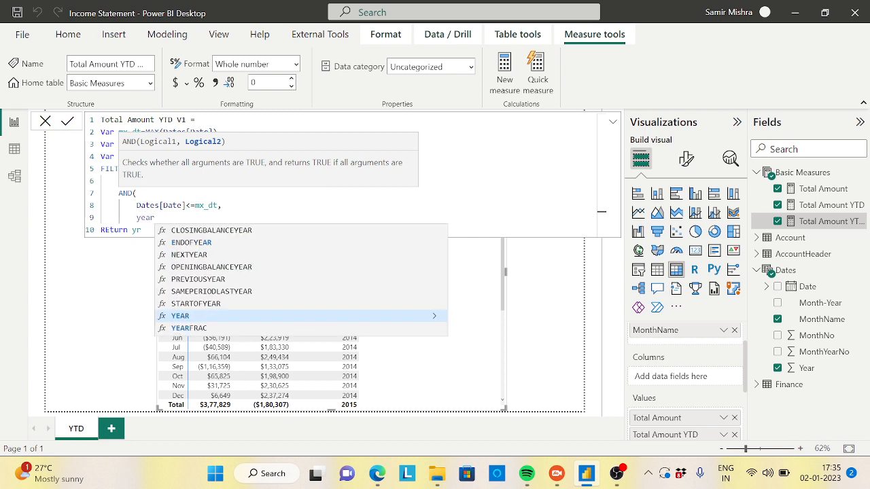
pyautogui.press('Tab')
pyautogui.write('date')
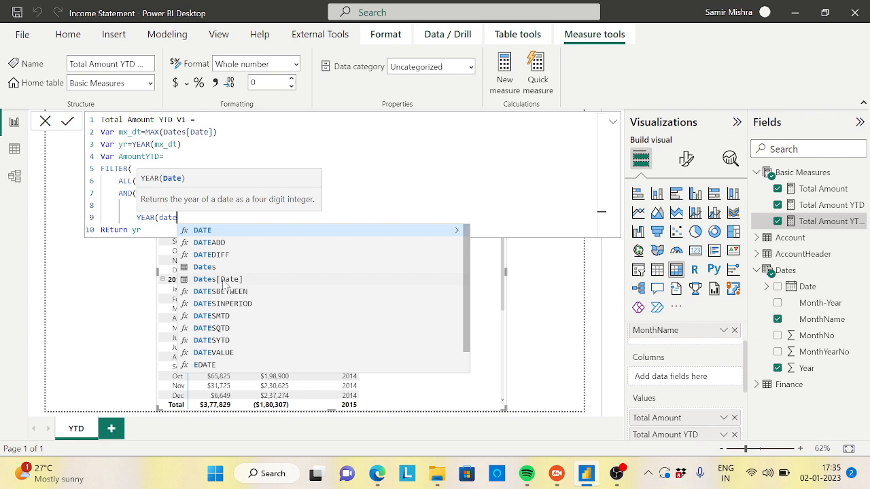
pyautogui.click(225, 280)
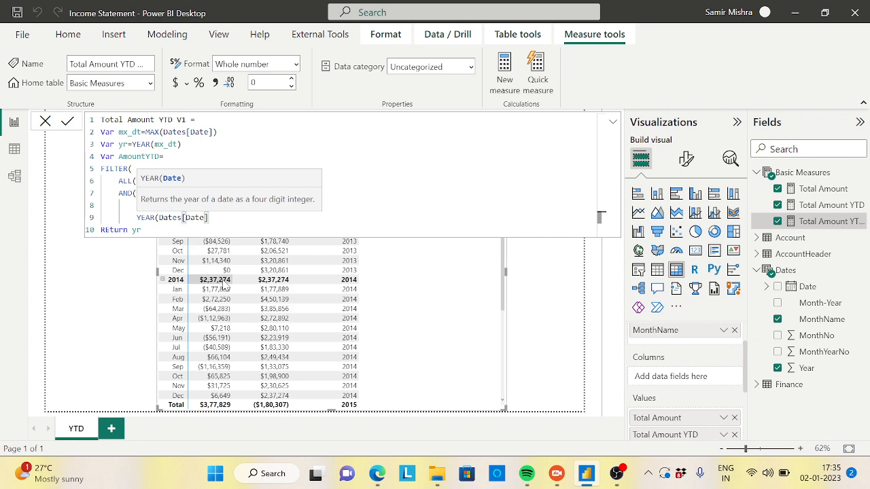
pyautogui.write(')')
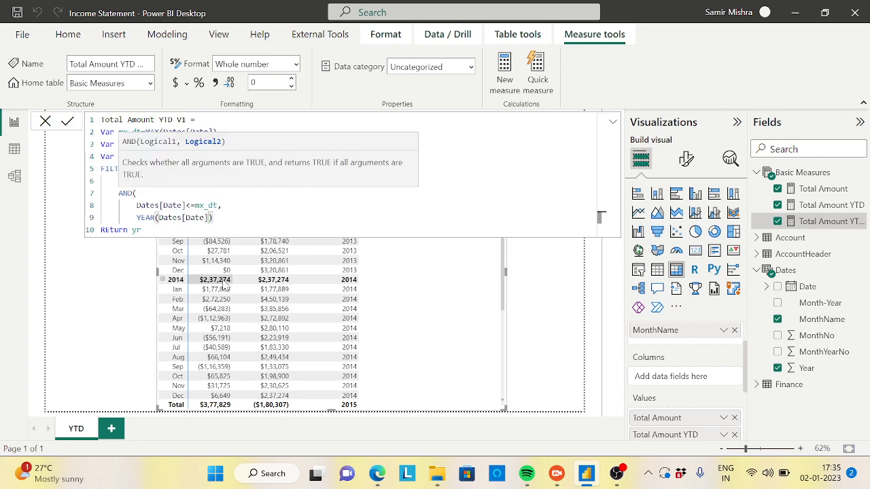
pyautogui.write('=')
pyautogui.click(222, 206)
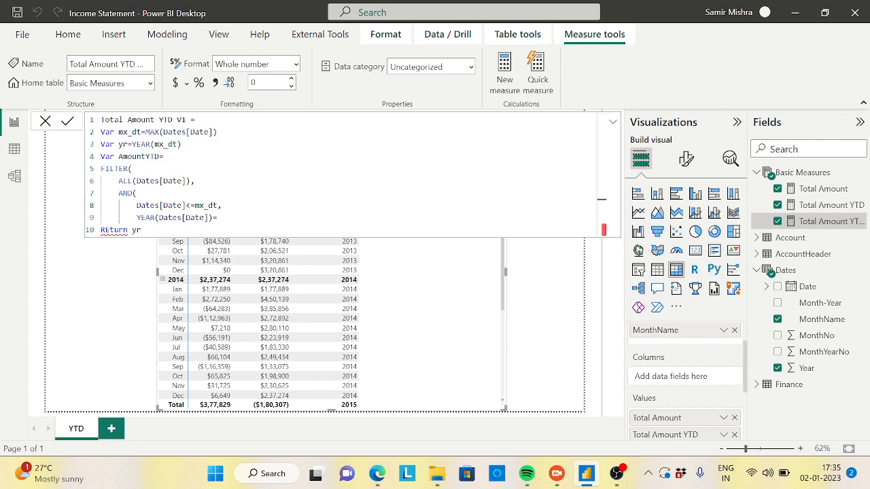
pyautogui.click(217, 218)
pyautogui.write('yr')
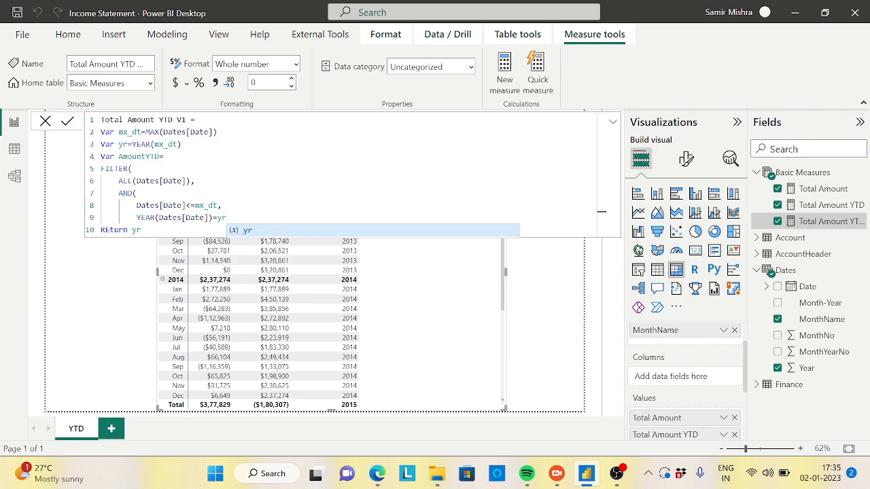
# Close the AND and FILTER functions with parentheses on separate lines.
pyautogui.hotkey('shift', 'Return')
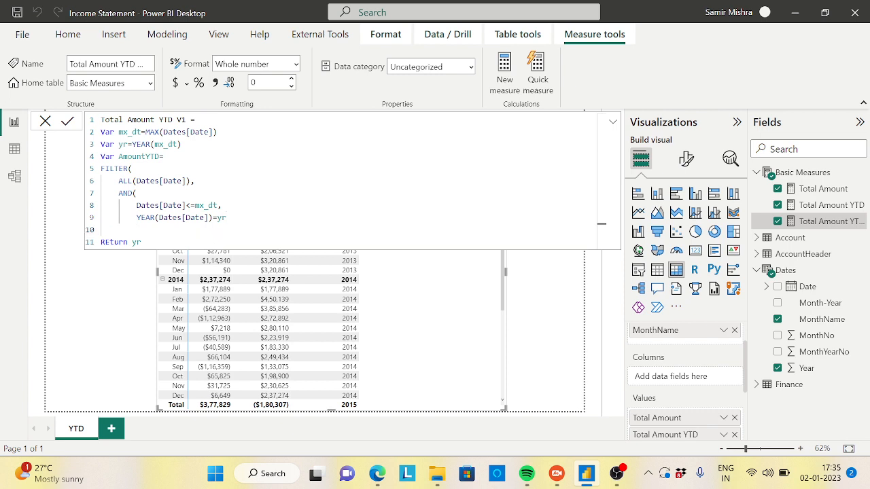
pyautogui.write(')')
pyautogui.hotkey('shift', 'Return')
pyautogui.write(')')
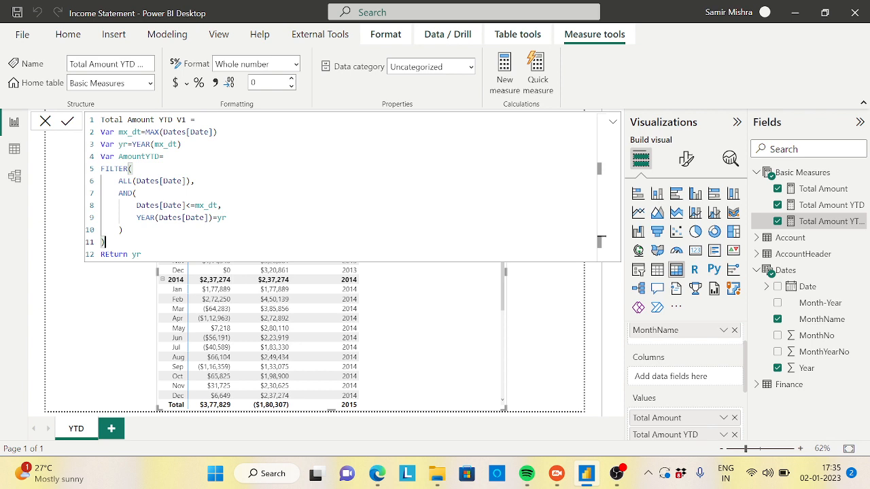
# Delete the Return yr line at the end of the measure formula.
pyautogui.click(140, 254)
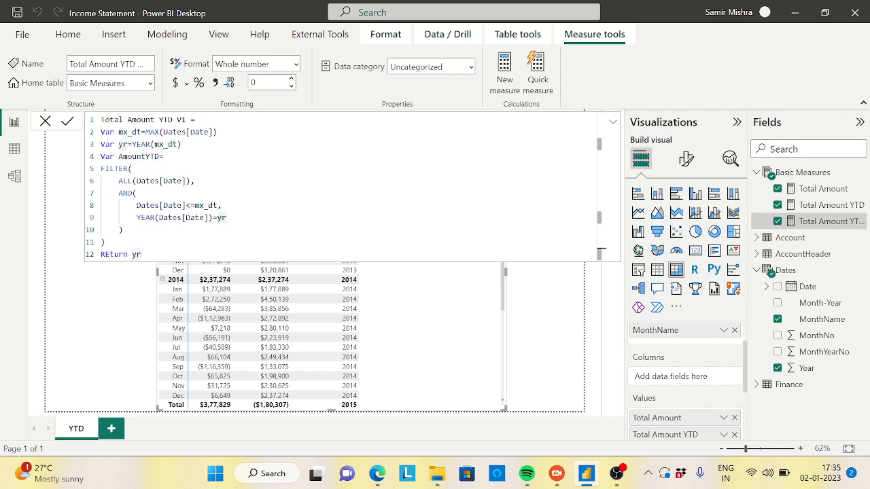
pyautogui.press('BackSpace')
pyautogui.press('BackSpace')
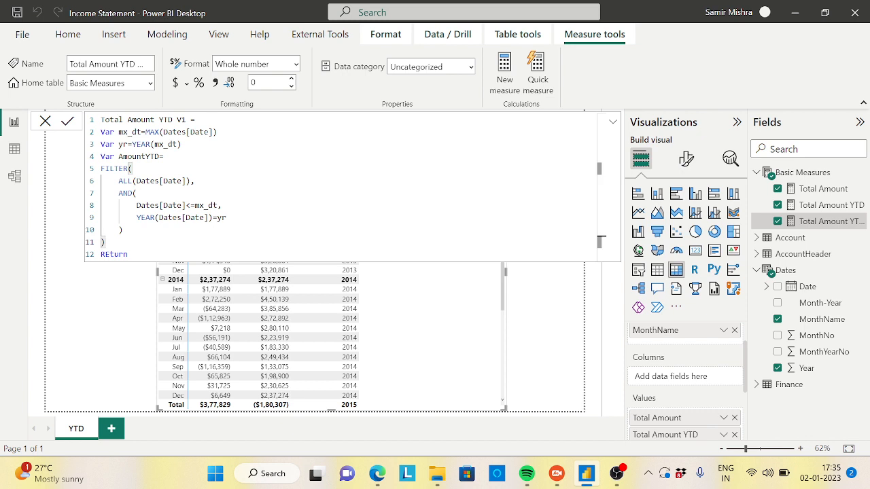
pyautogui.hotkey('shift', 'Home')
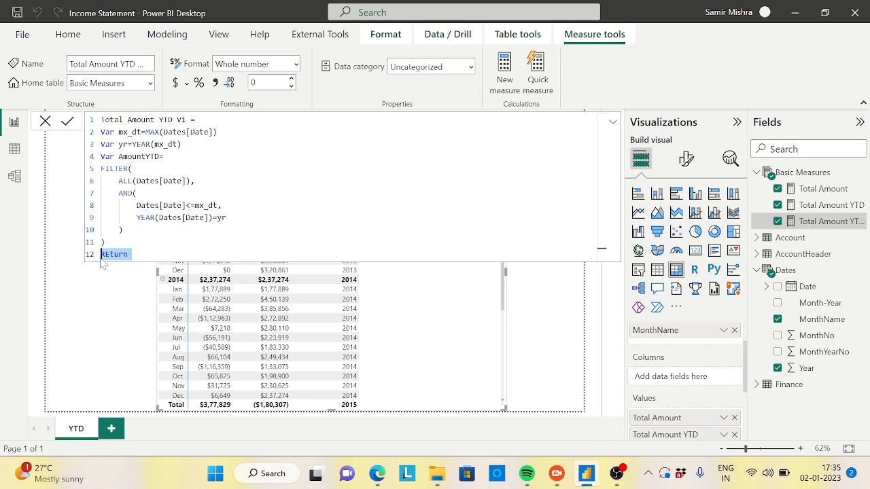
pyautogui.press('BackSpace')
# Declare a variable named vResult after the FILTER expression, followed by a new line for its expression.
pyautogui.write('Var ')
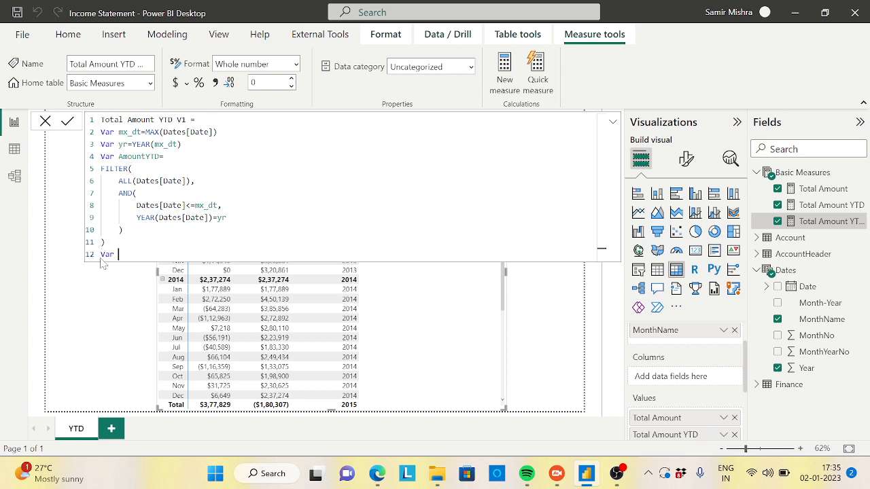
pyautogui.write('v')
pyautogui.write('REs')
pyautogui.write('sul')
pyautogui.press('BackSpace')
pyautogui.press('BackSpace')
pyautogui.press('BackSpace')
pyautogui.press('BackSpace')
pyautogui.press('BackSpace')
pyautogui.write('esult=')
pyautogui.press('Return')
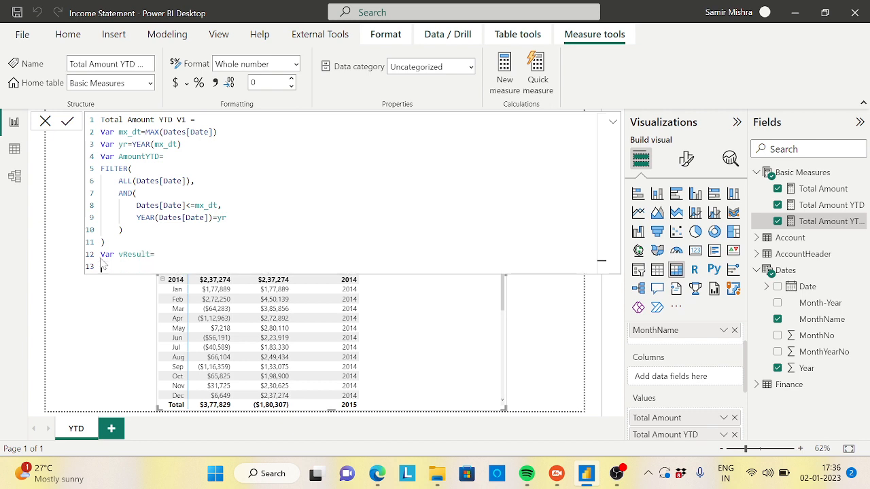
# Start the vResult expression with a CALCULATE function that takes [Total Amount] as its first argument.
pyautogui.write('CALCULATE(')
pyautogui.press('Return')
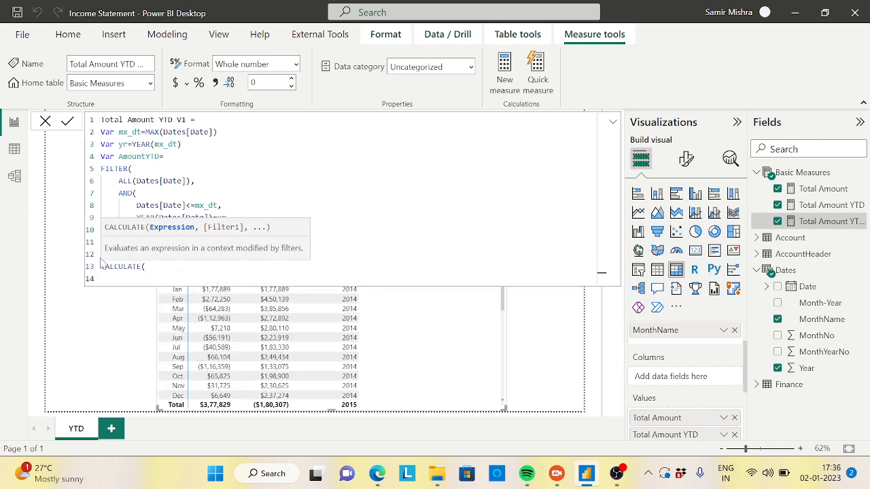
pyautogui.write('[to')
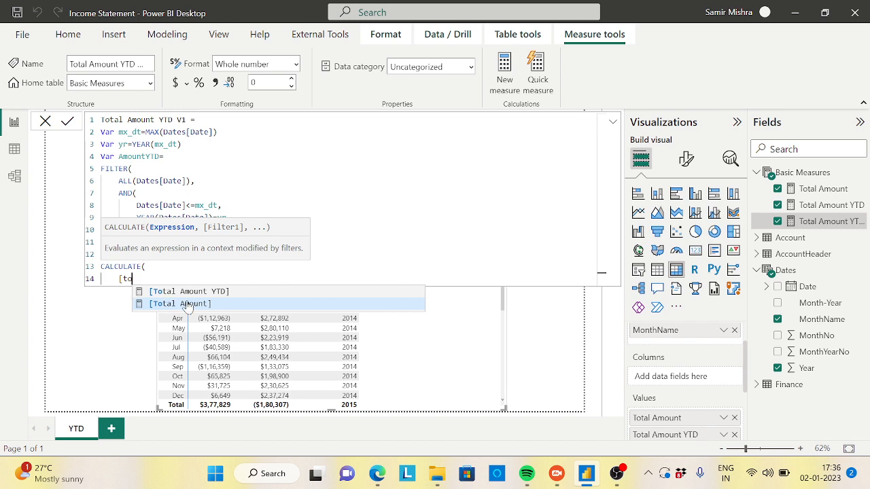
pyautogui.click(187, 304)
pyautogui.write(',')
pyautogui.hotkey('shift', 'Return')
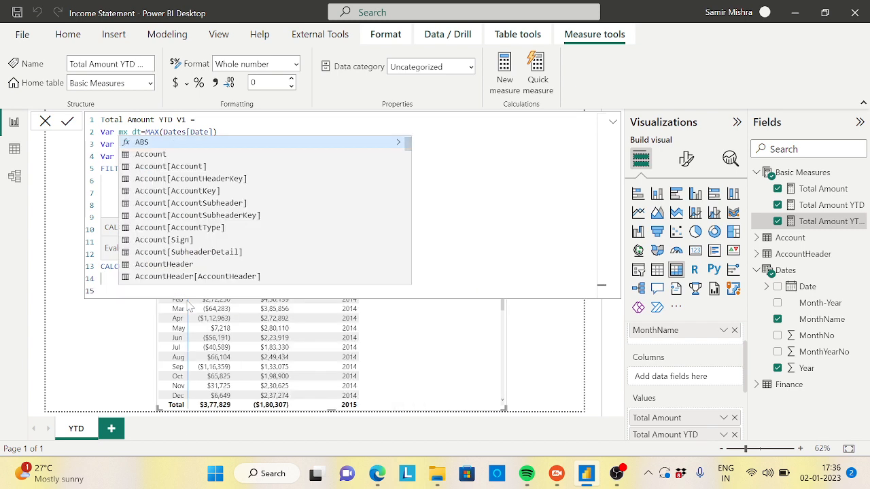
# Add the AmountYTD variable as the filter argument of CALCULATE and close the function on its own line.
pyautogui.click(136, 193)
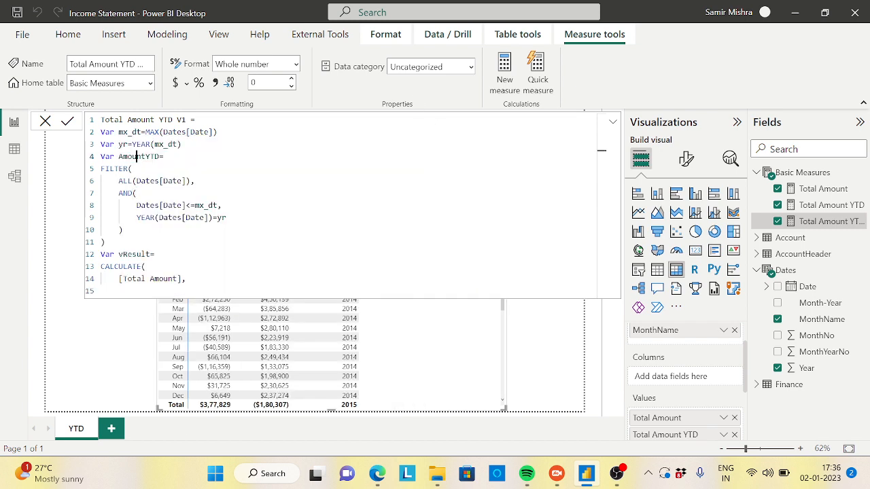
pyautogui.doubleClick(137, 156)
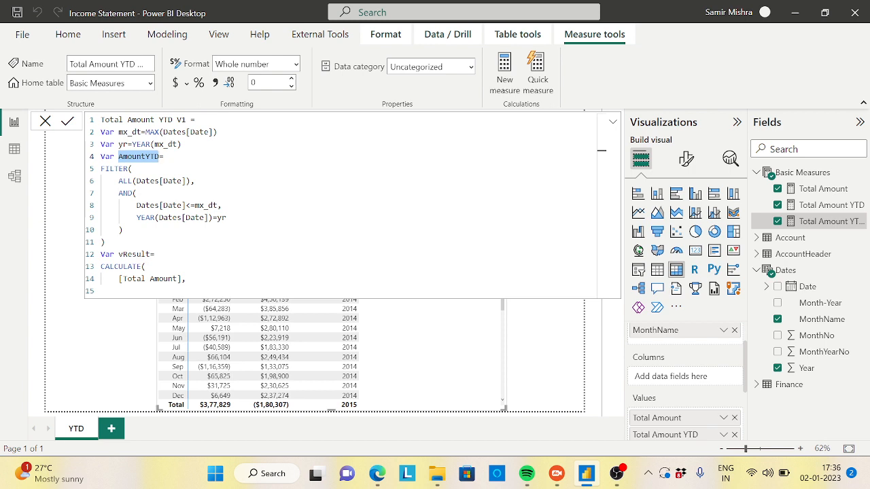
pyautogui.hotkey('ctrl', 'c')
pyautogui.click(602, 286)
pyautogui.hotkey('ctrl', 'v')
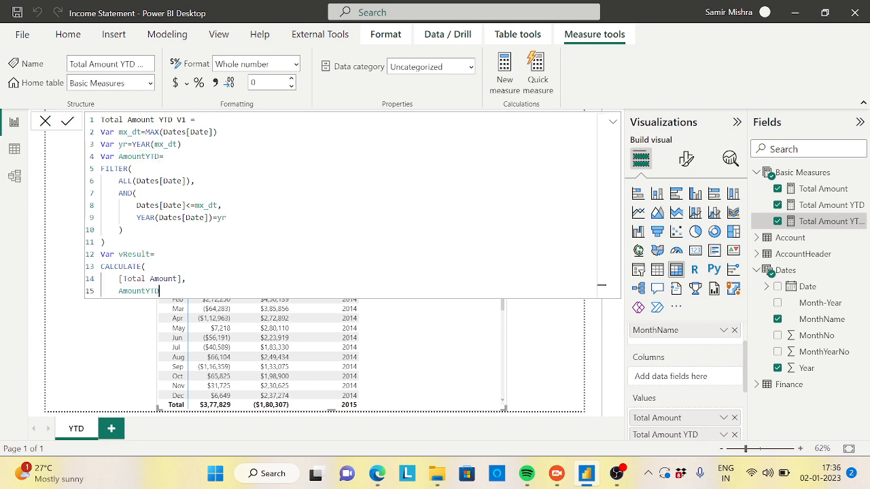
pyautogui.press('Return')
pyautogui.write(')')
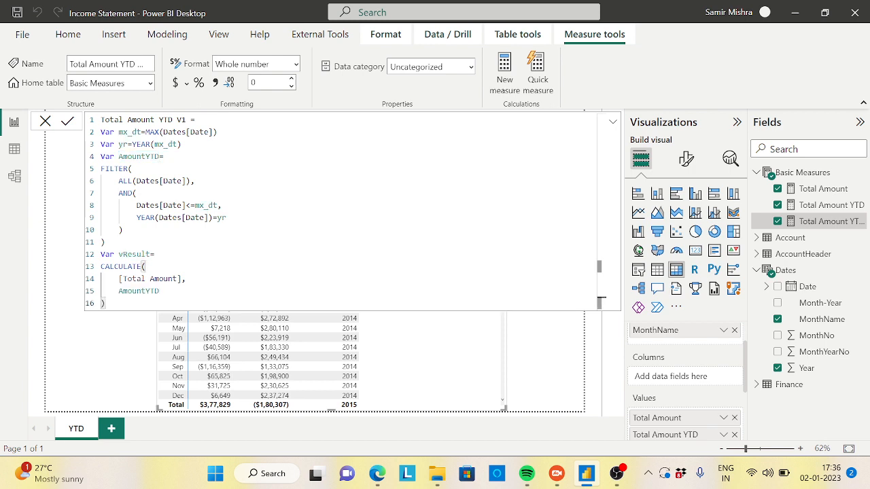
# Add a Return keyword after the CALCULATE expression, followed by a new line.
pyautogui.press('Return')
pyautogui.write('RE')
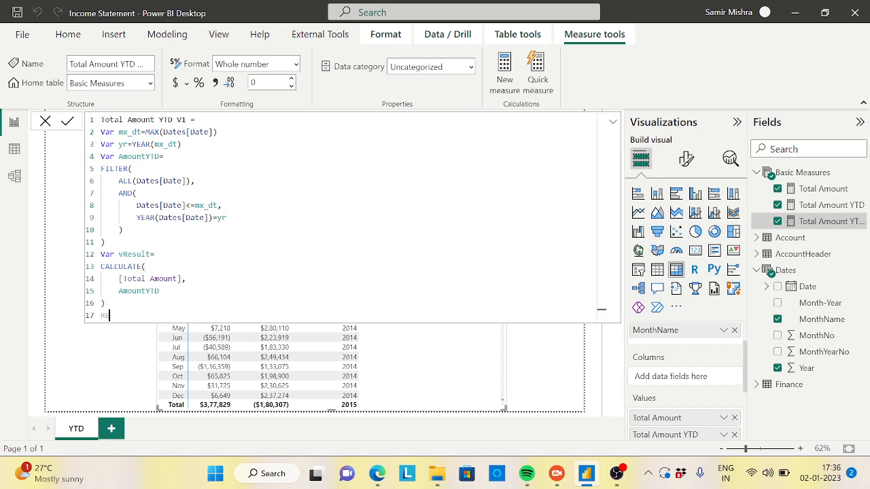
pyautogui.press('BackSpace')
pyautogui.write('etrun')
pyautogui.press('BackSpace')
pyautogui.press('BackSpace')
pyautogui.press('BackSpace')
pyautogui.write('urn')
pyautogui.press('Return')
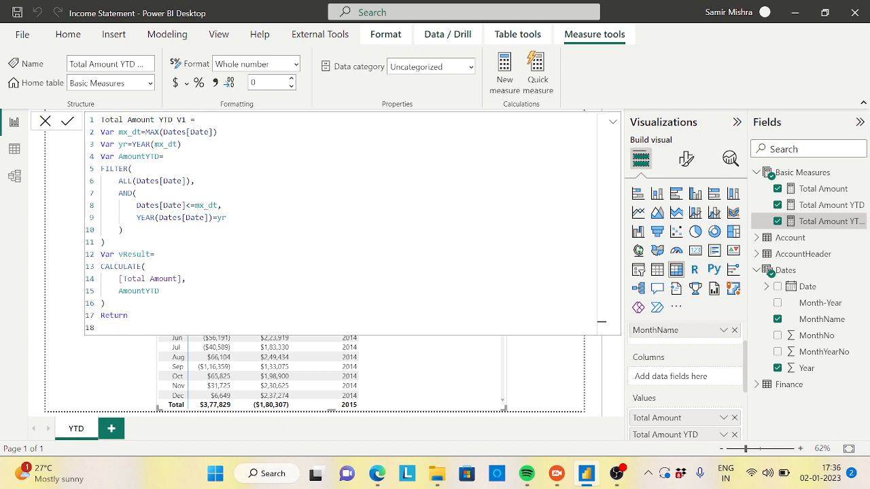
# Reuse the vResult variable name as the returned value and commit the measure.
pyautogui.doubleClick(150, 254)
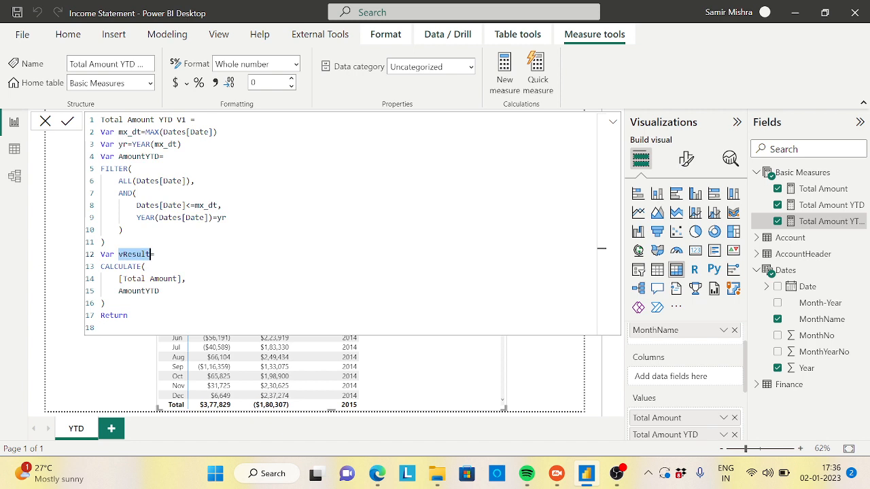
pyautogui.click(601, 322)
pyautogui.hotkey('ctrl', 'v')
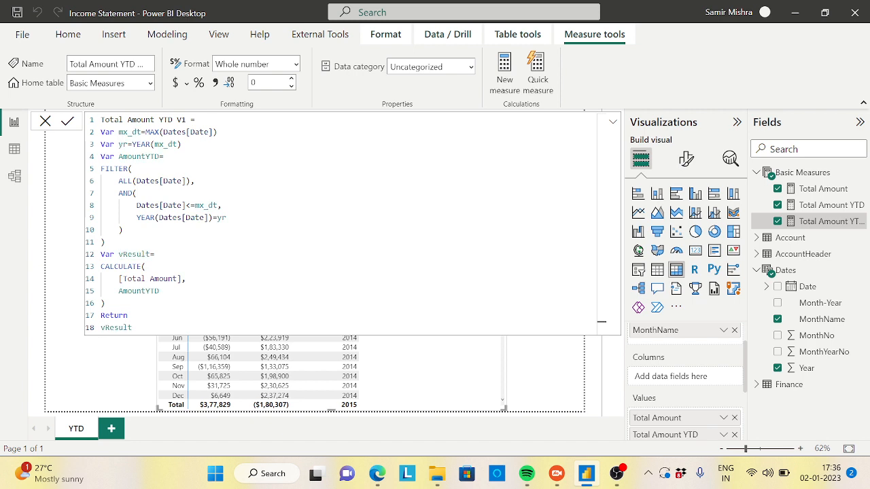
pyautogui.press('Return')
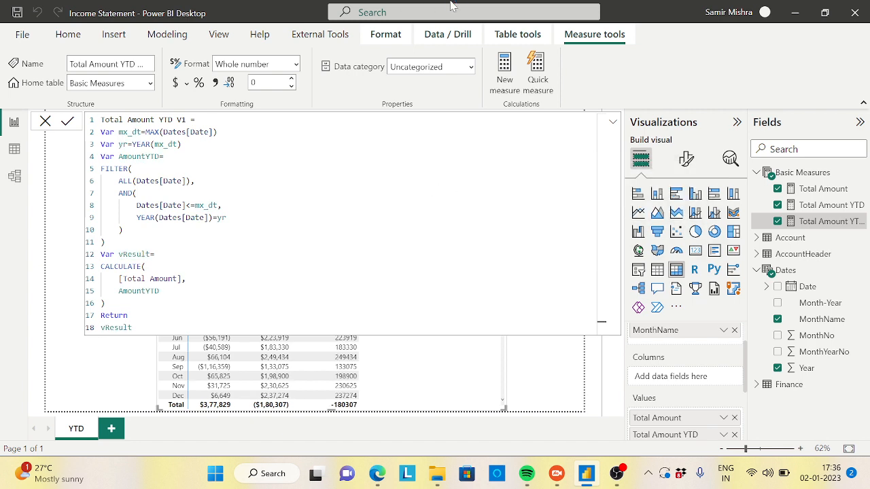
# Format the Total Amount YTD V1 measure as currency with 0 decimal places and collapse the formula editor.
pyautogui.click(175, 84)
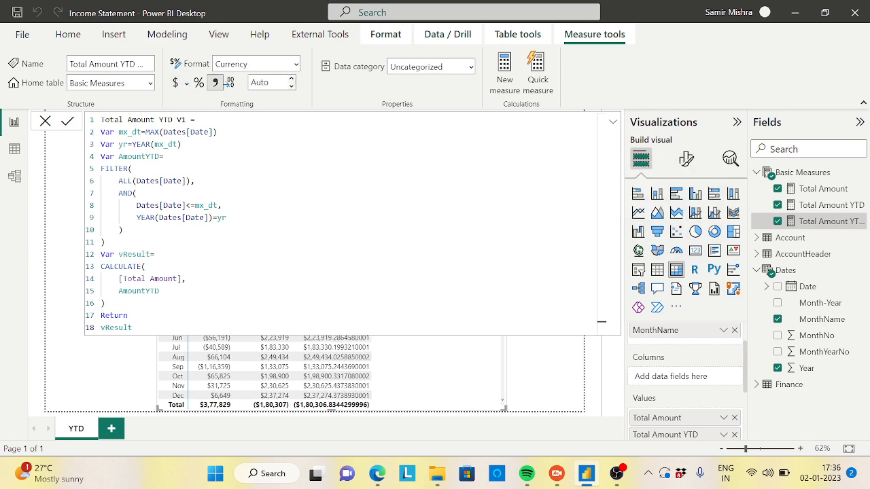
pyautogui.moveTo(272, 83); pyautogui.dragTo(247, 86)
pyautogui.press('BackSpace')
pyautogui.write('0')
pyautogui.click(613, 123)
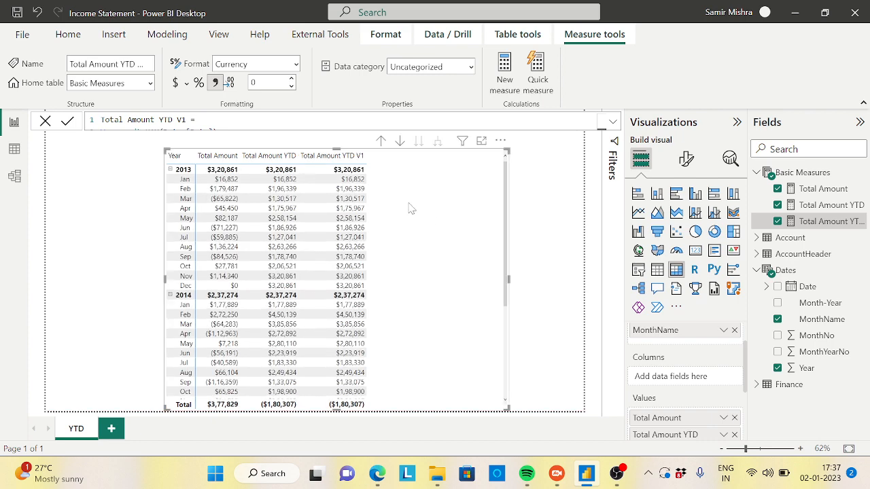
# Lower the matrix's upper edge to shorten it and move the matrix toward the right side of the page.
pyautogui.moveTo(336, 148); pyautogui.dragTo(339, 183)
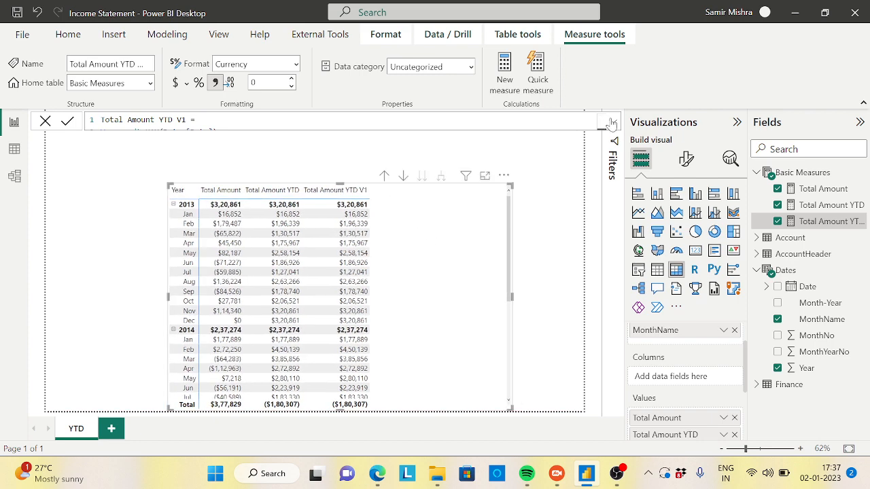
pyautogui.moveTo(418, 230); pyautogui.dragTo(492, 238)
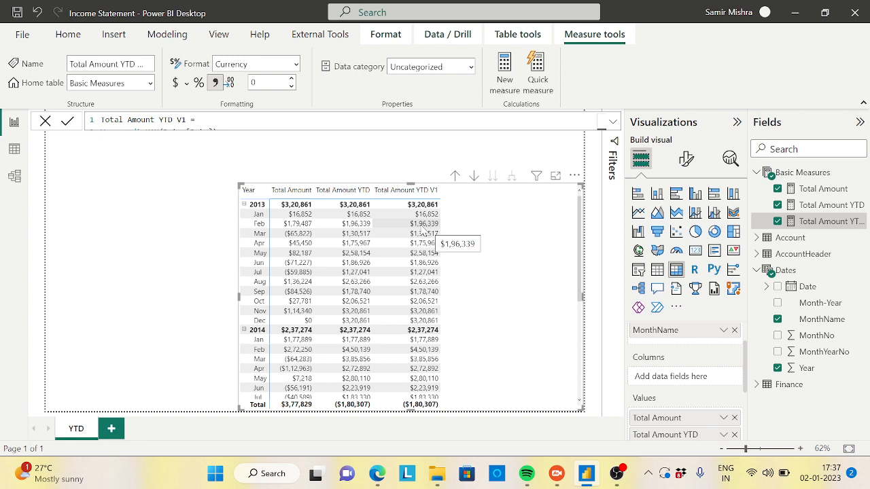
# Review the MAX, YEAR and FILTER expressions in the full Total Amount YTD V1 formula, then collapse it.
pyautogui.click(613, 125)
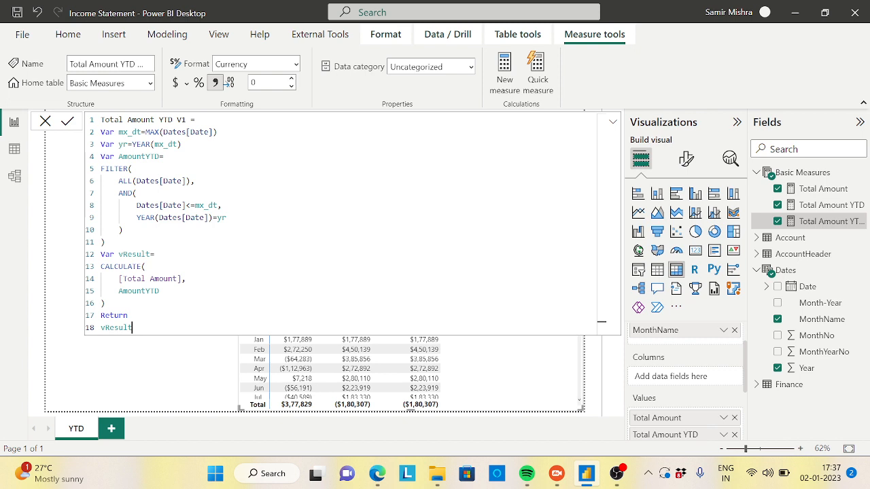
pyautogui.moveTo(146, 132); pyautogui.dragTo(217, 132)
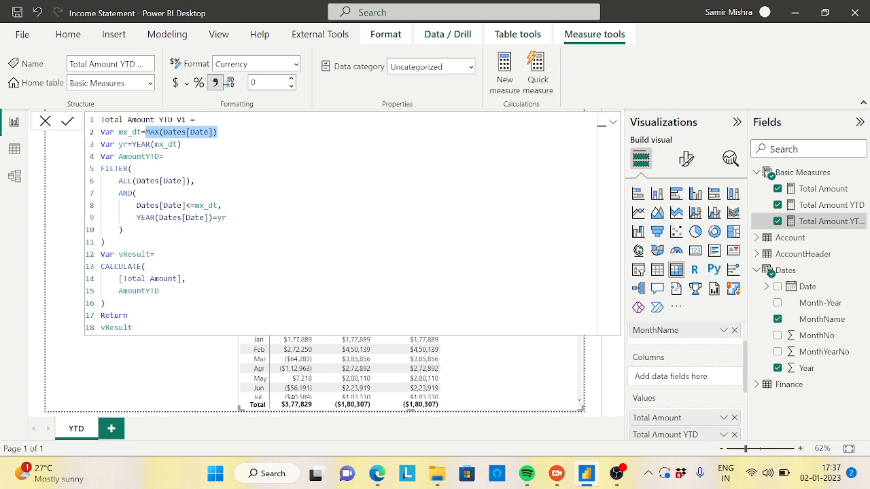
pyautogui.moveTo(132, 144); pyautogui.dragTo(181, 144)
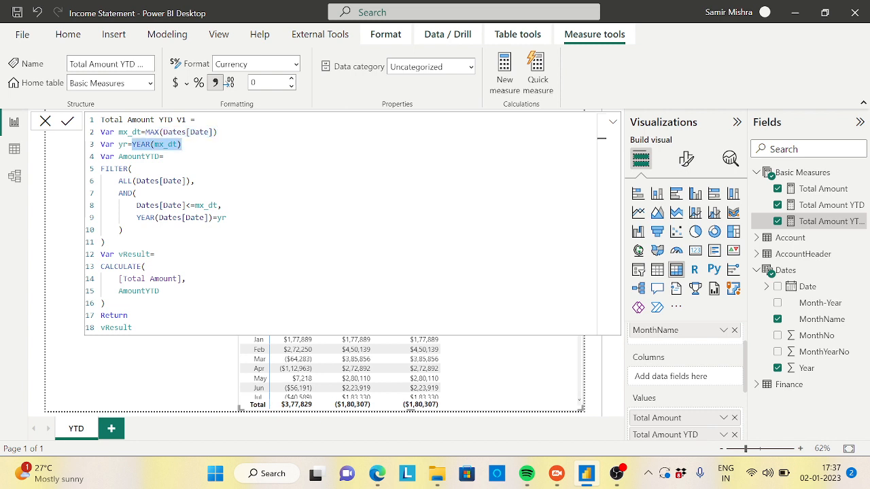
pyautogui.moveTo(101, 169); pyautogui.dragTo(105, 242)
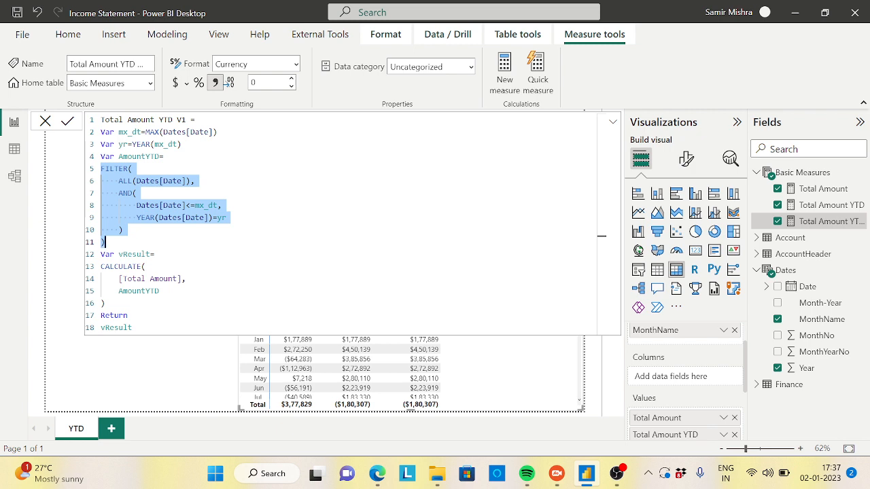
pyautogui.click(613, 123)
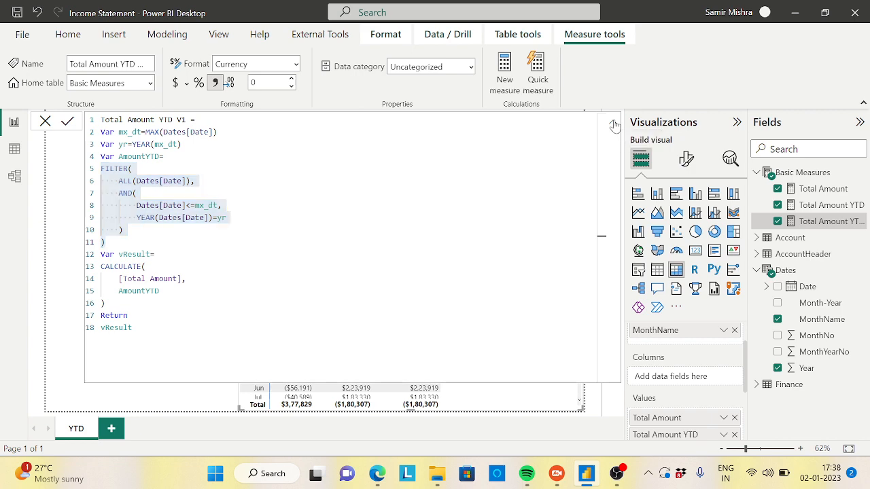
pyautogui.click(614, 123)
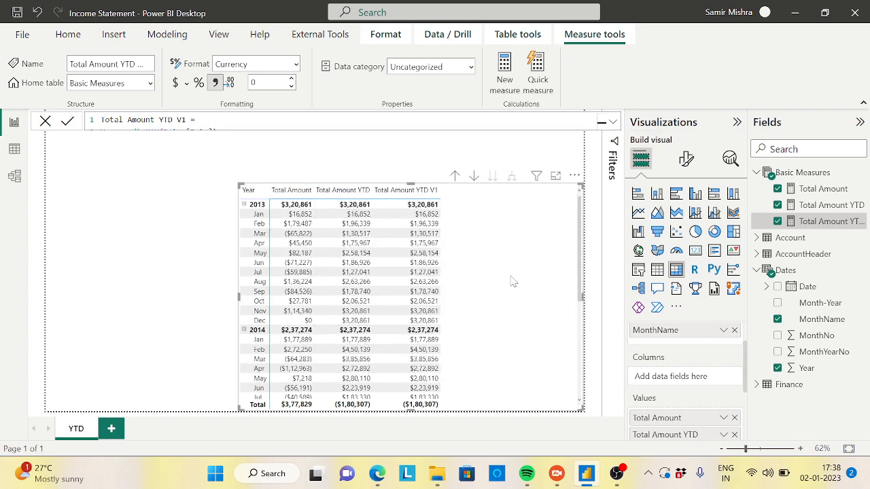
# Move the matrix back toward the middle of the page and expand the full Total Amount YTD V1 formula.
pyautogui.moveTo(511, 282); pyautogui.dragTo(437, 272)
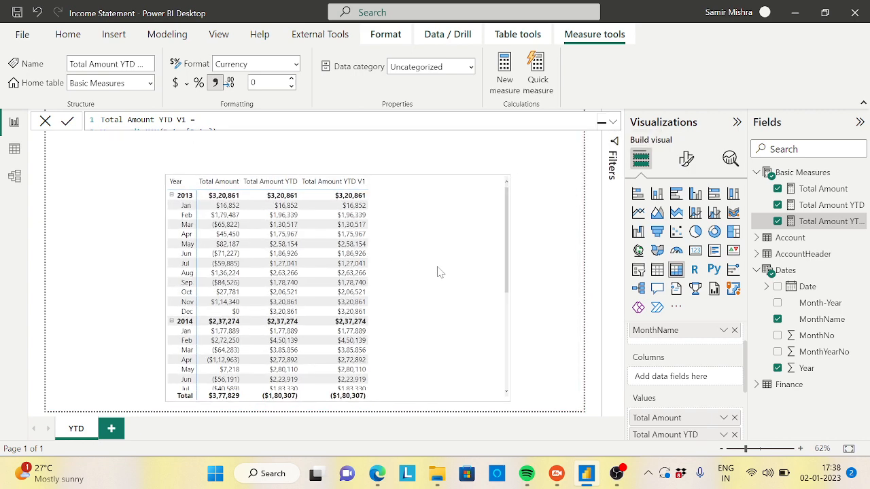
pyautogui.click(613, 123)
pyautogui.click(146, 266)
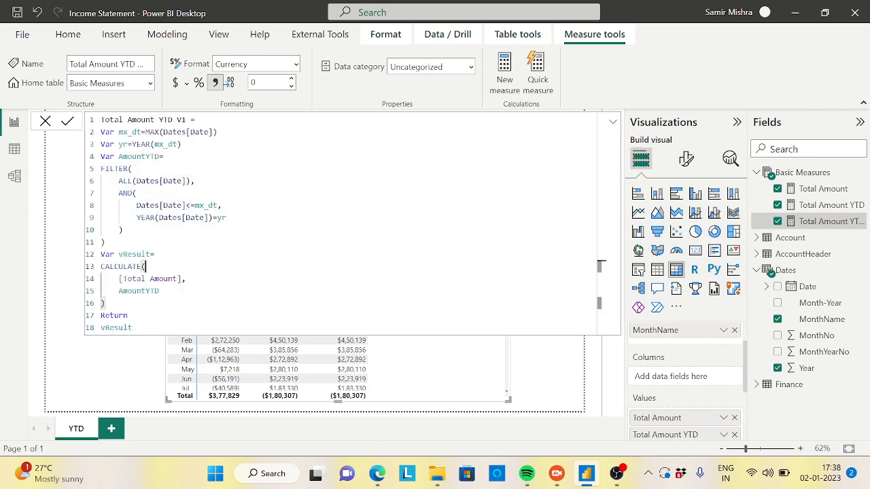
pyautogui.moveTo(624, 480)
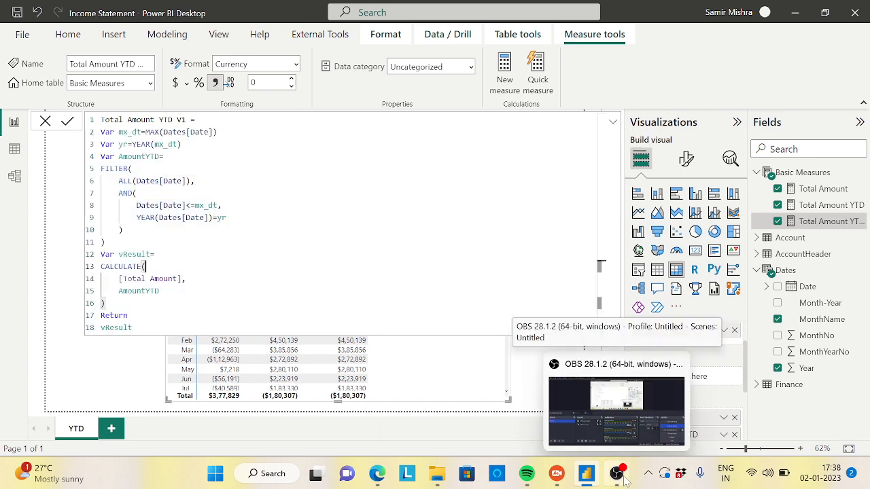